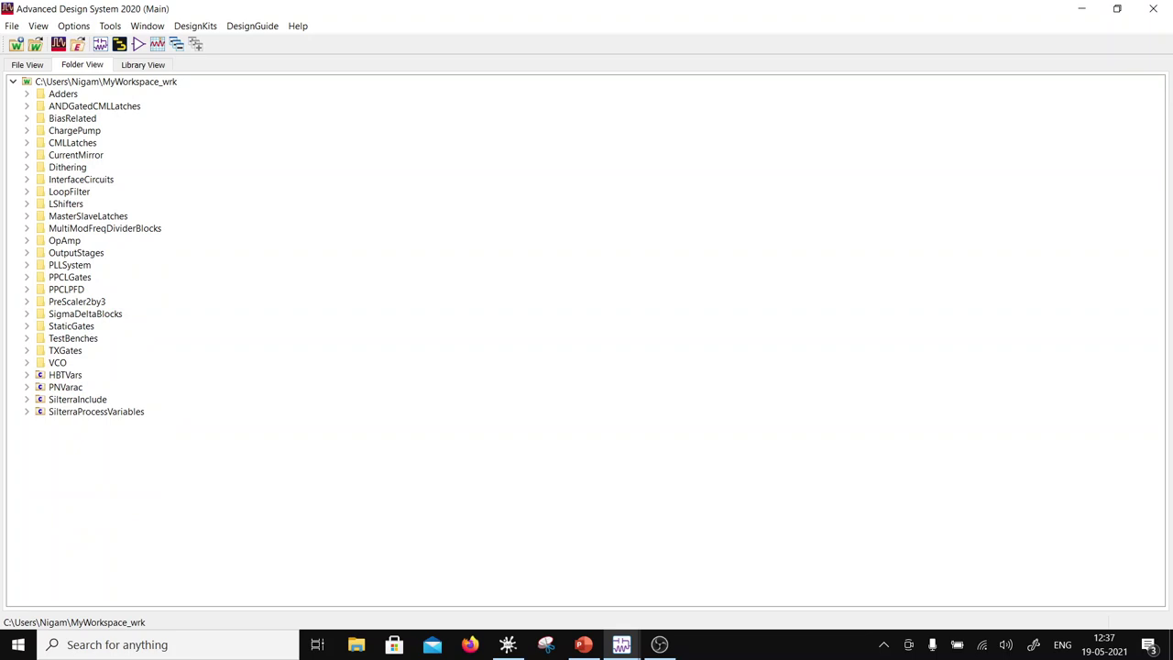
Step: Expand TestBenches and TestPLLLocking2 in Folder View, then open its transient test-bench schematic
click(27, 339)
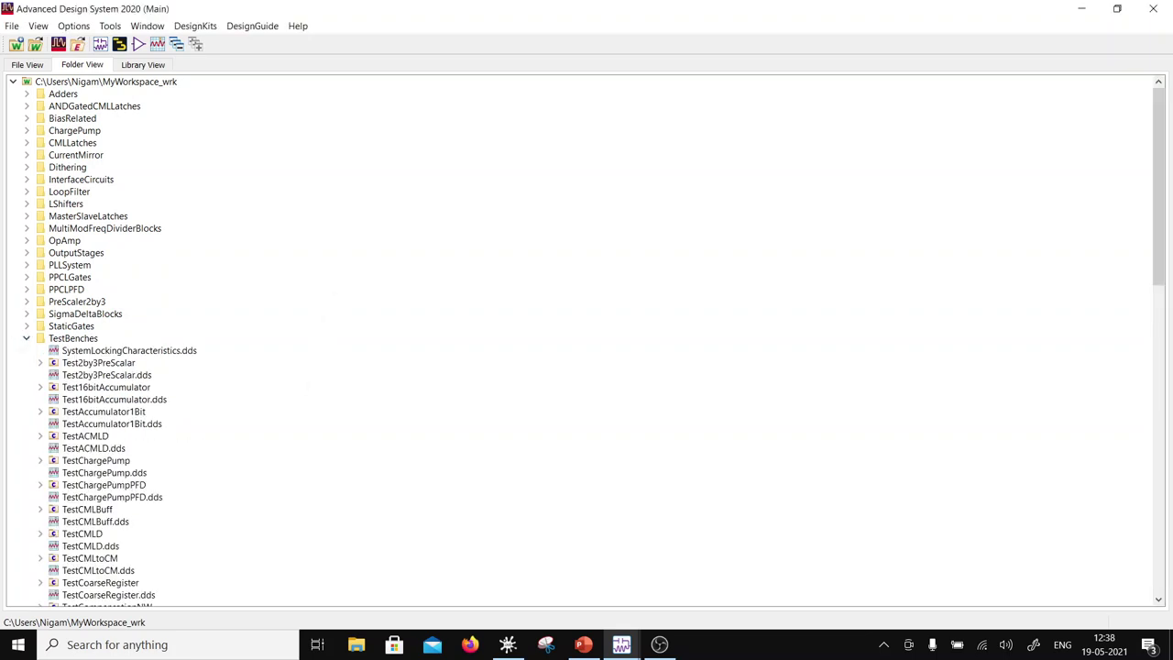
drag(1159, 186, 1160, 439)
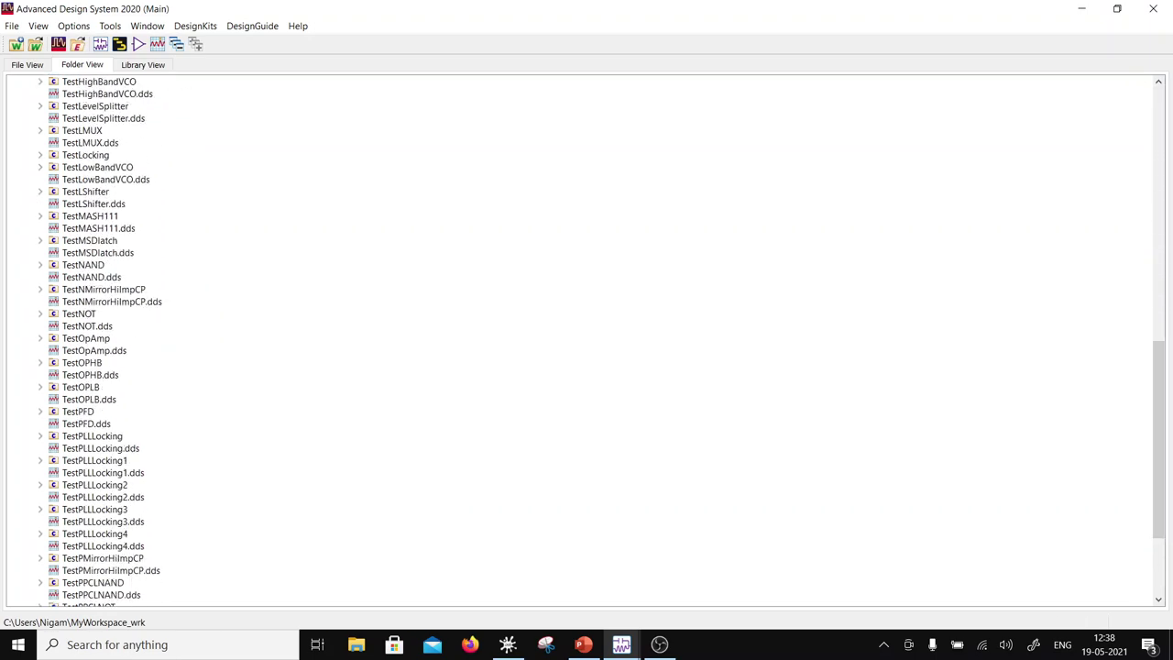
click(40, 485)
double_click(87, 497)
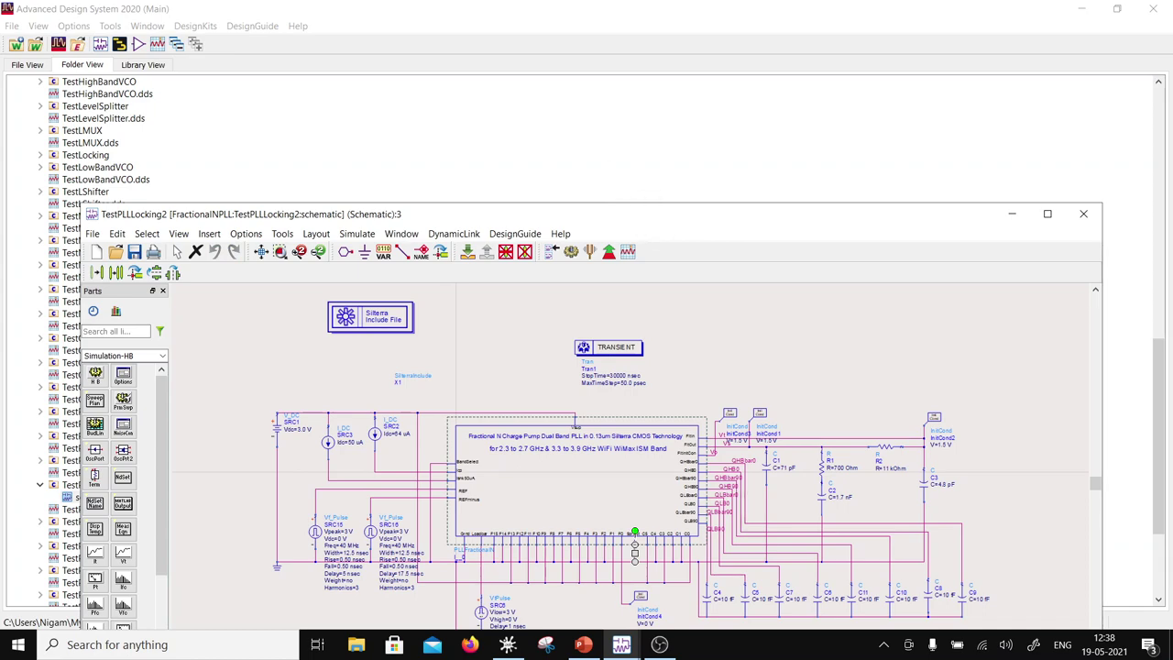
Step: Select the PLLFractionalN instance in the test bench and push into its subcircuit schematic
drag(550, 213, 530, 56)
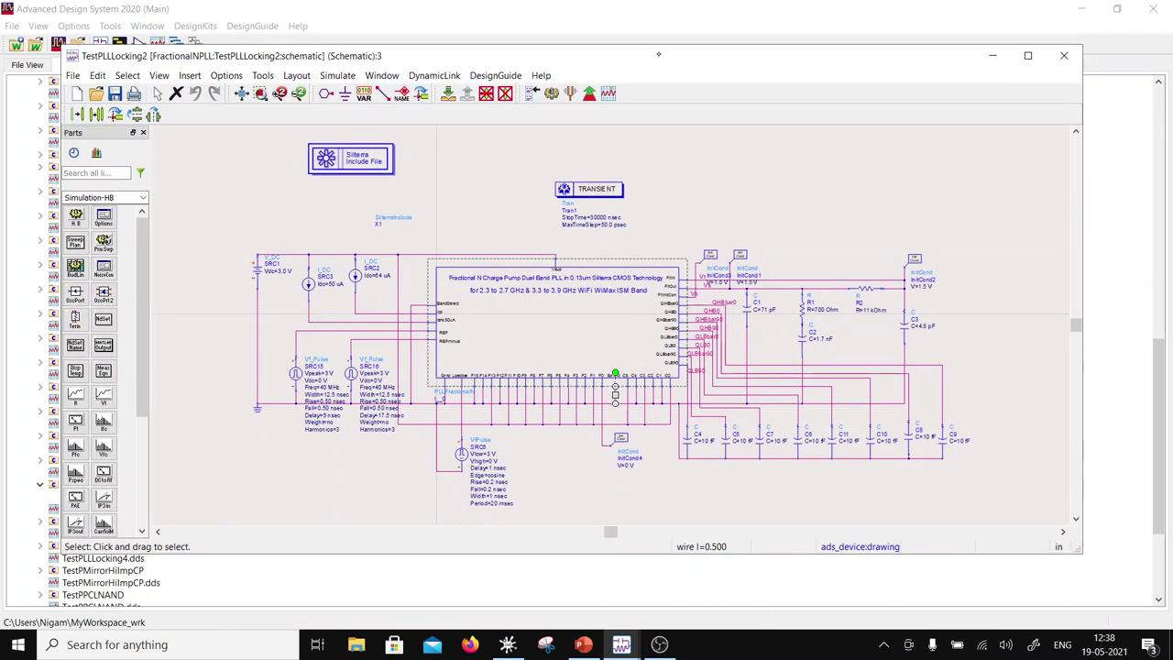
click(615, 376)
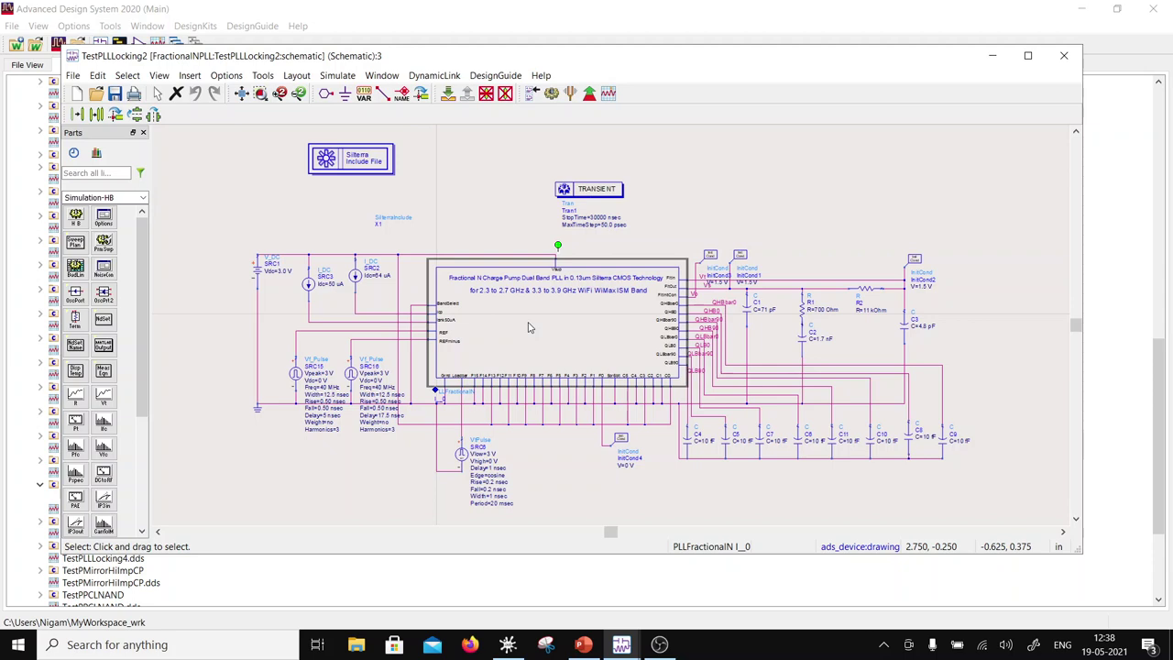
click(448, 95)
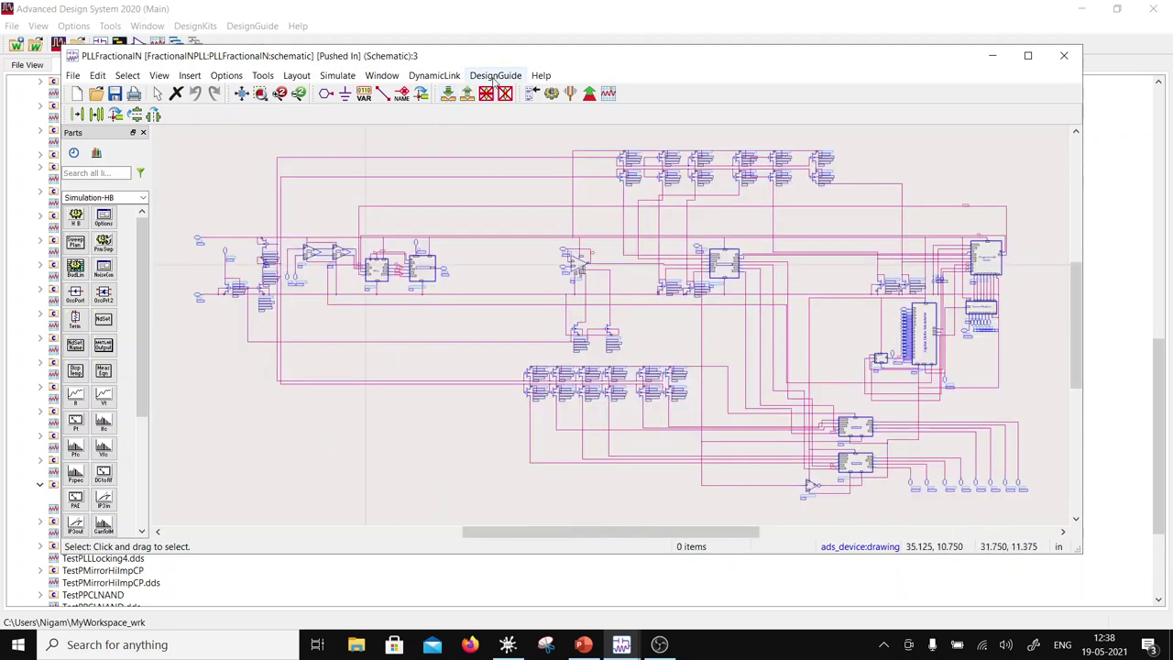
click(467, 95)
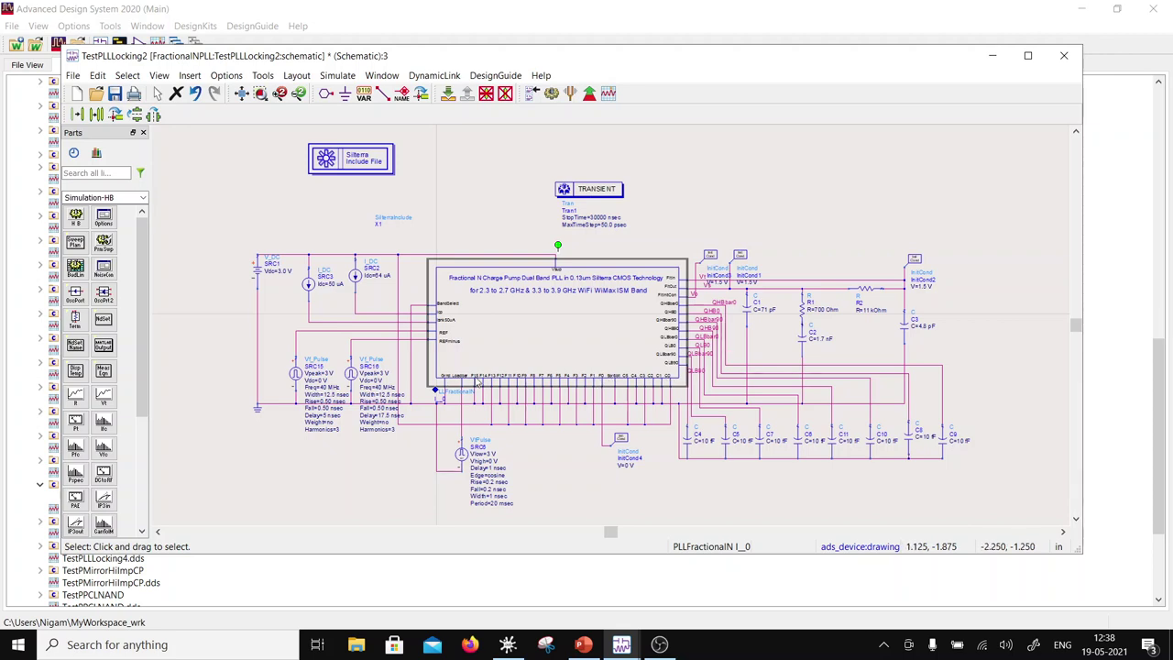
scroll(562, 358, up, 4)
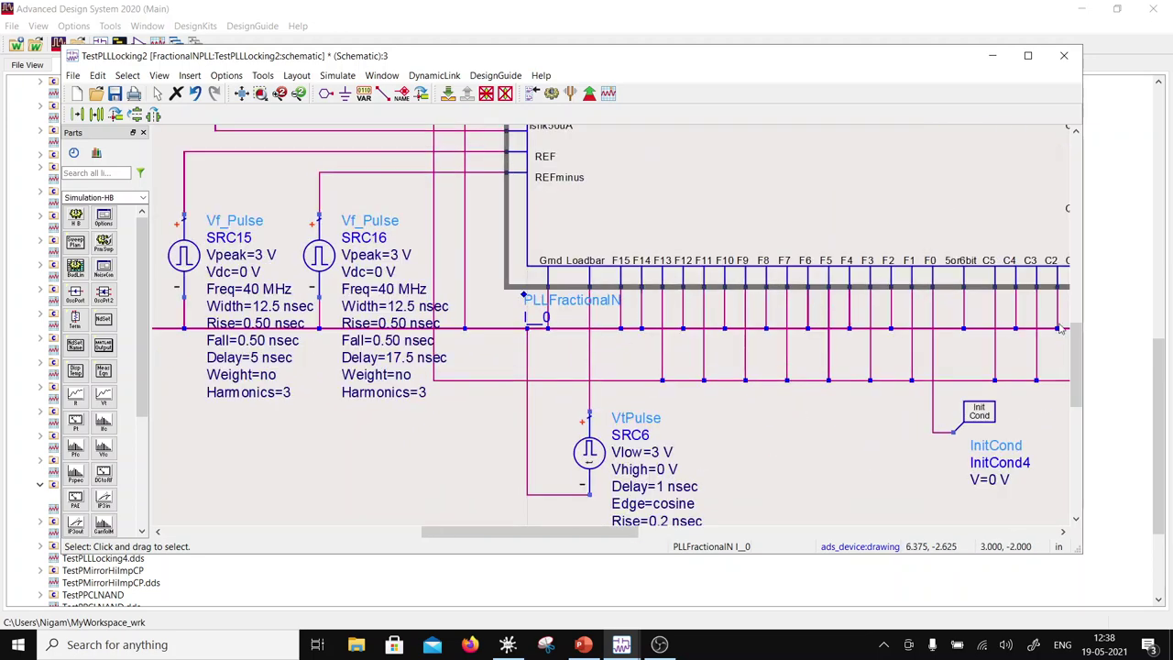
scroll(793, 348, down, 2)
scroll(747, 291, up, 1)
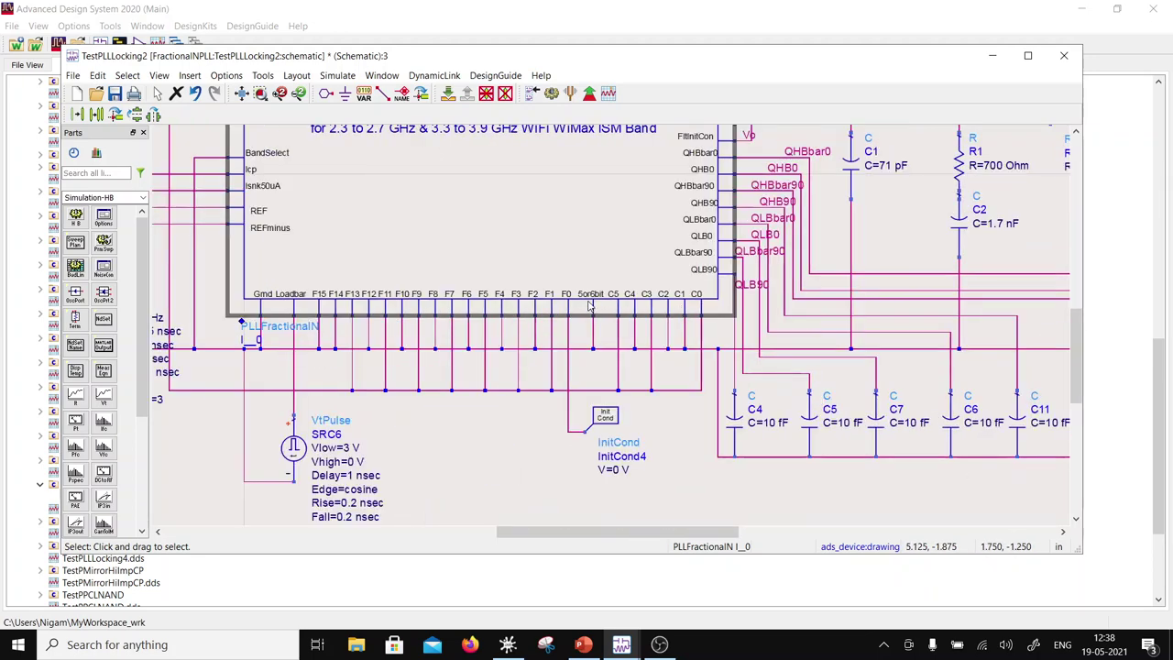
scroll(553, 325, down, 2)
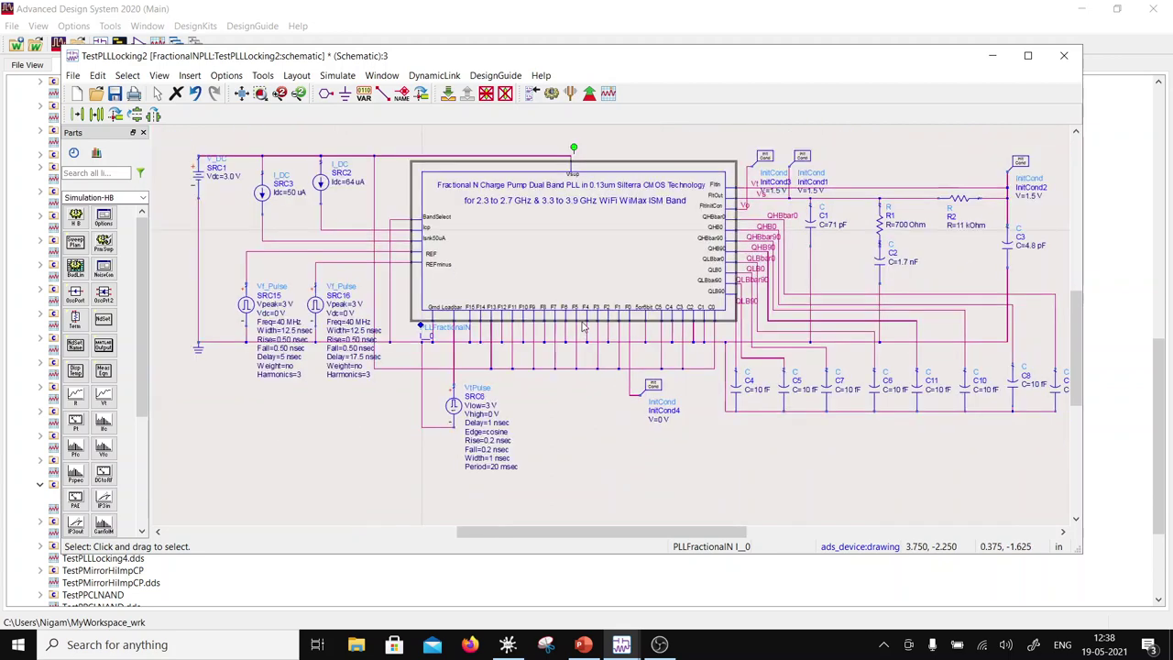
click(448, 92)
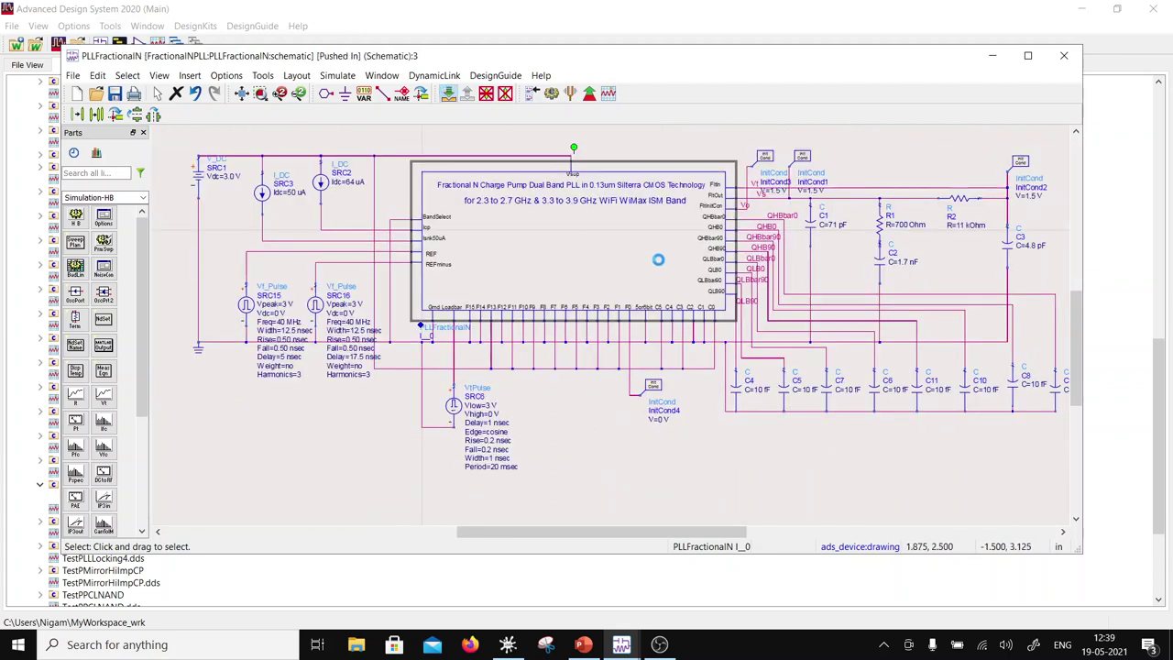
Step: Zoom into PLLFractionalN, select the Sigma Delta Modulator block and push into MASH111
scroll(924, 330, up, 2)
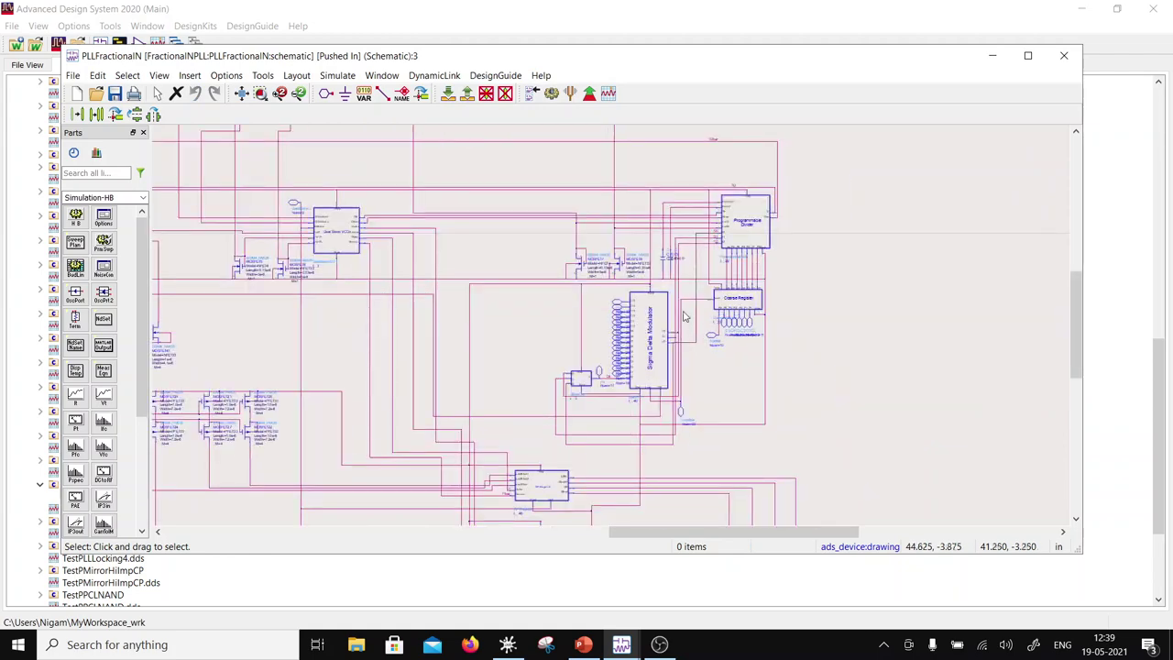
scroll(646, 321, up, 2)
scroll(646, 322, up, 1)
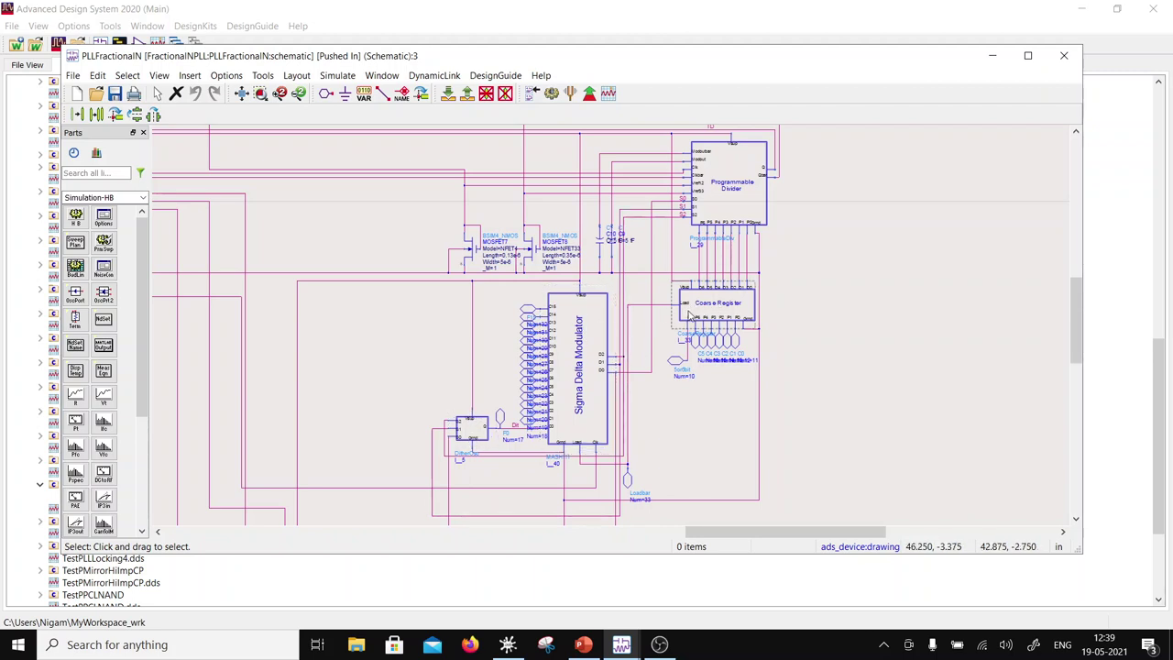
scroll(688, 315, up, 1)
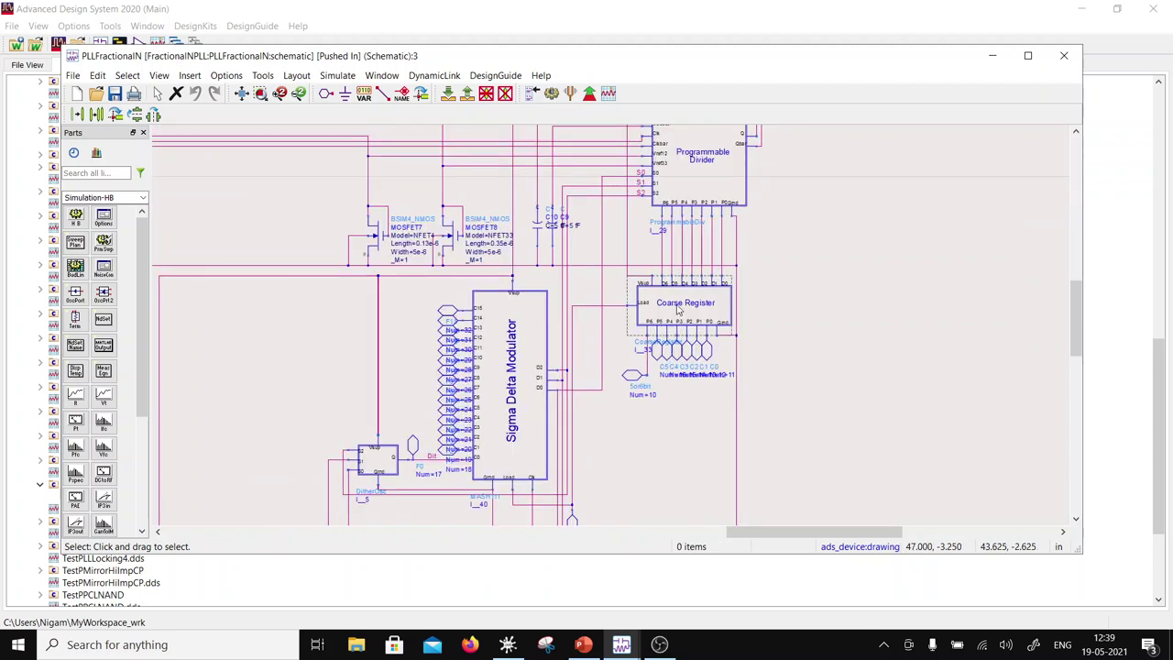
click(678, 311)
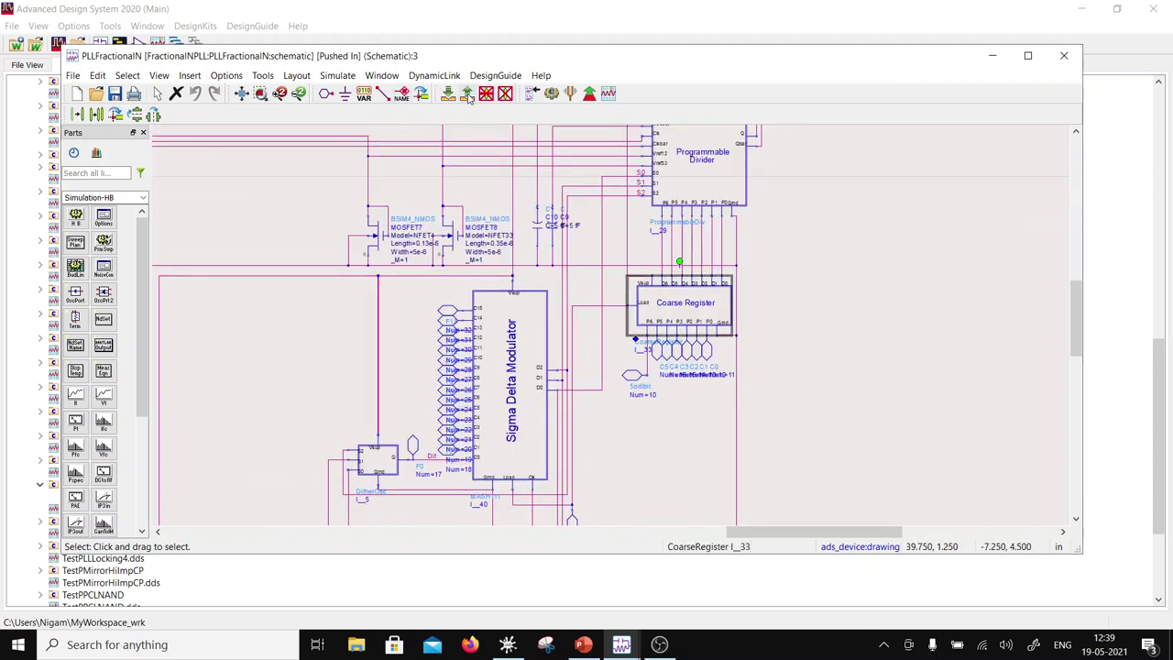
click(510, 367)
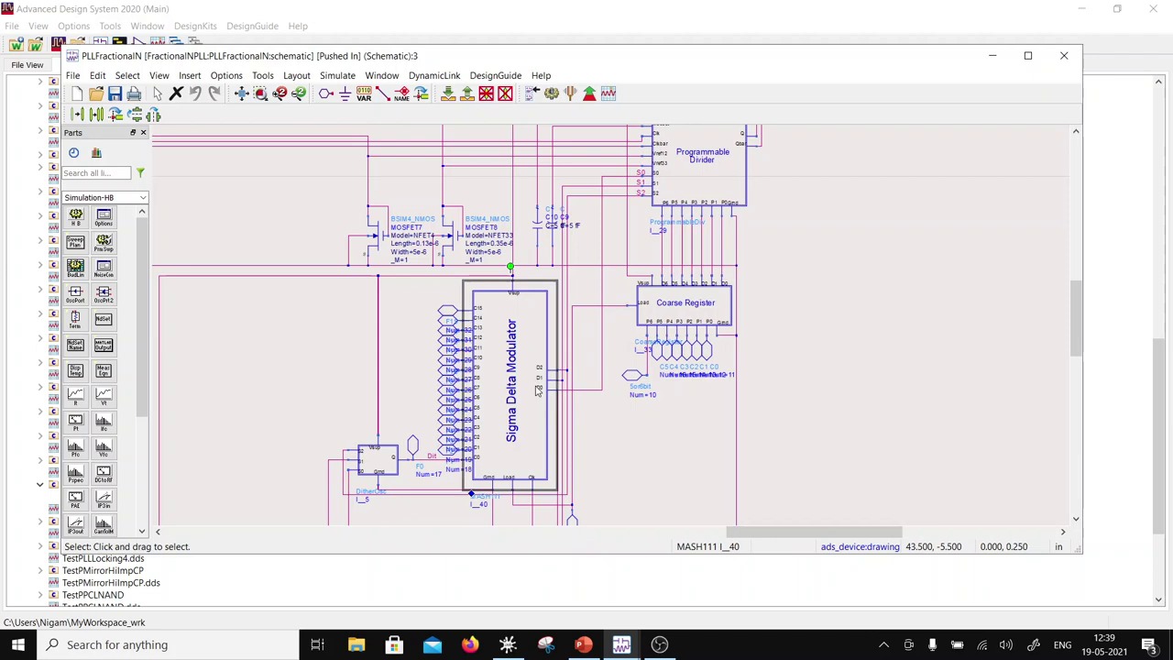
click(450, 92)
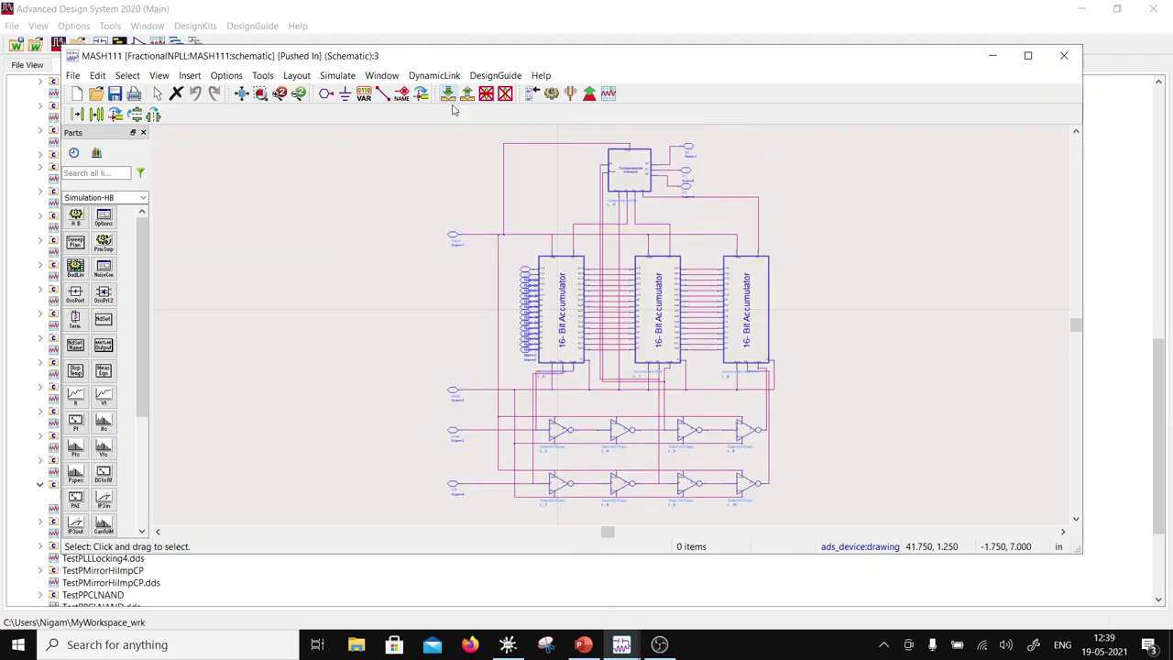
Step: Push into the first 16-bit accumulator, then into its 1-bit accumulator schematic
scroll(577, 339, up, 2)
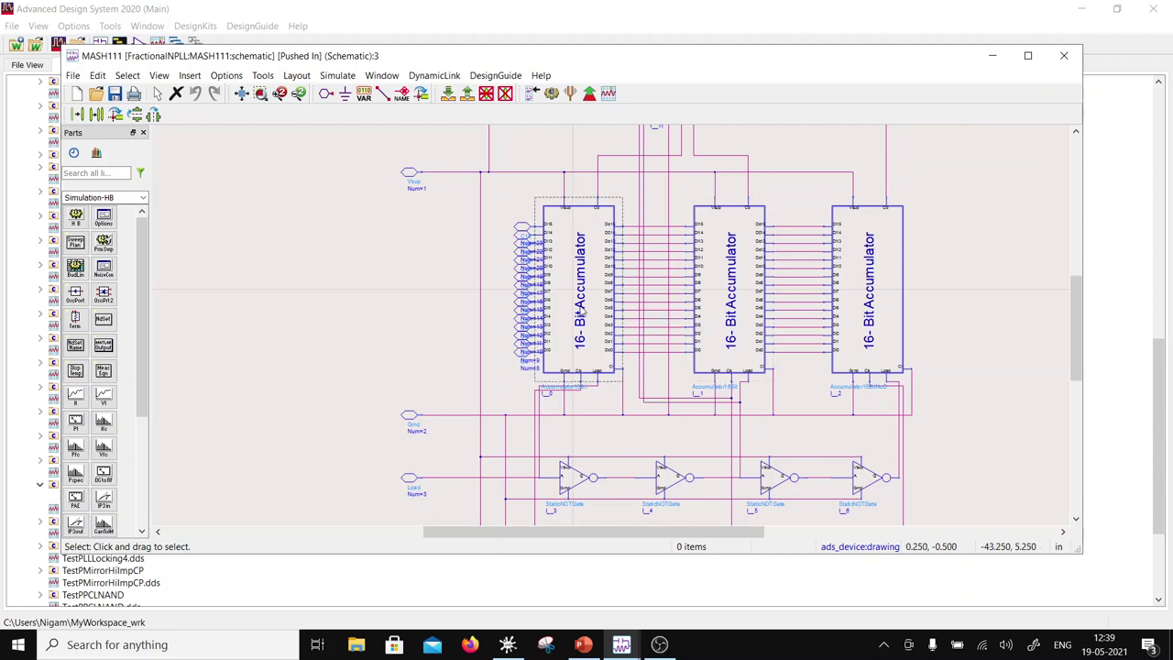
click(608, 317)
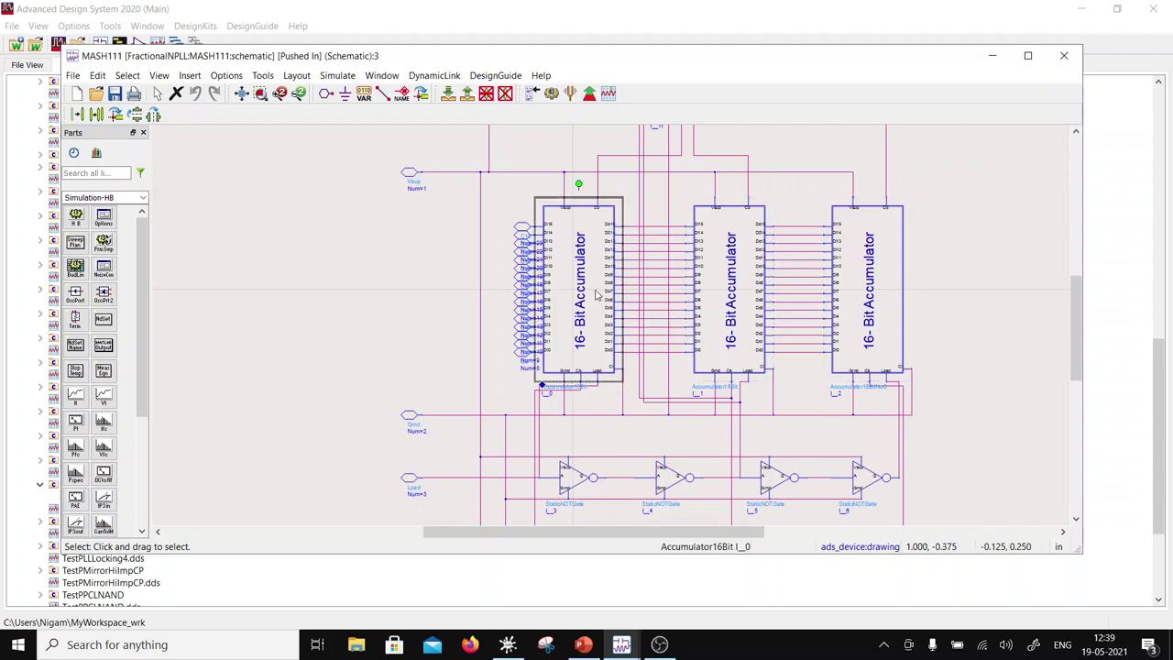
click(448, 92)
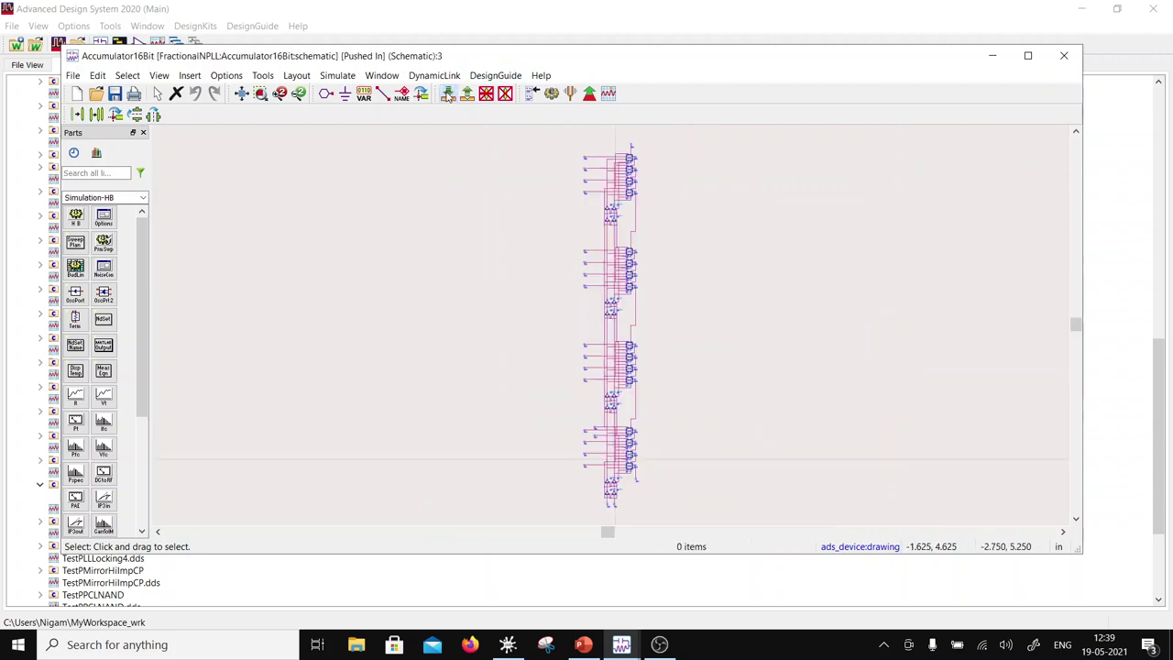
scroll(611, 333, up, 3)
scroll(606, 338, up, 4)
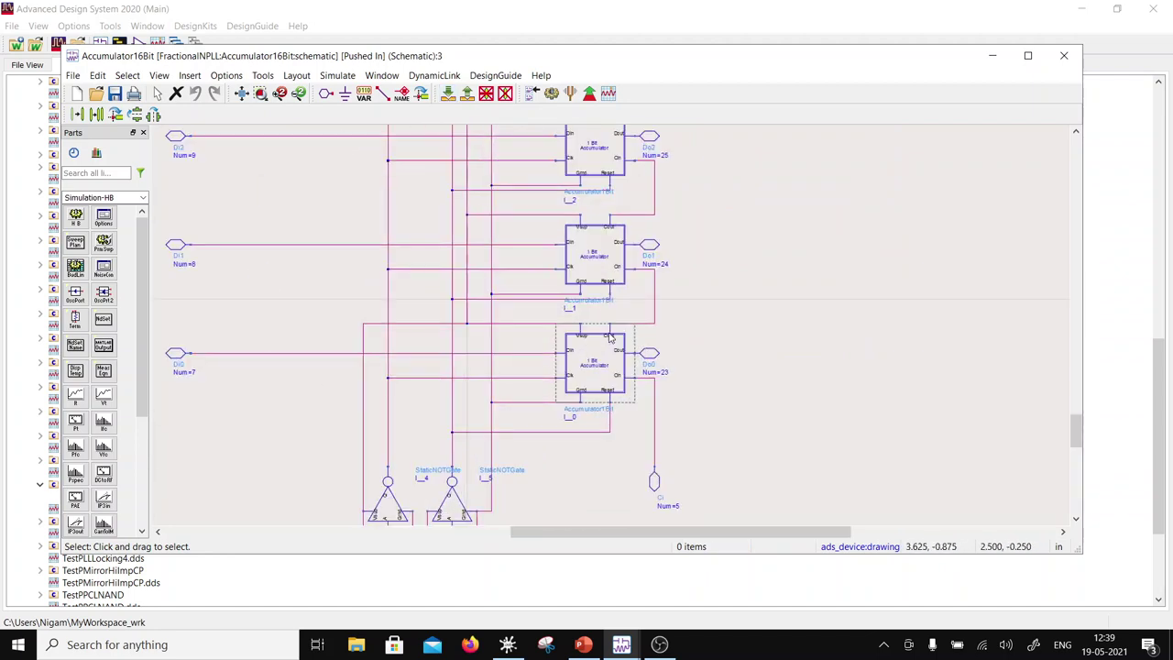
click(605, 346)
click(448, 92)
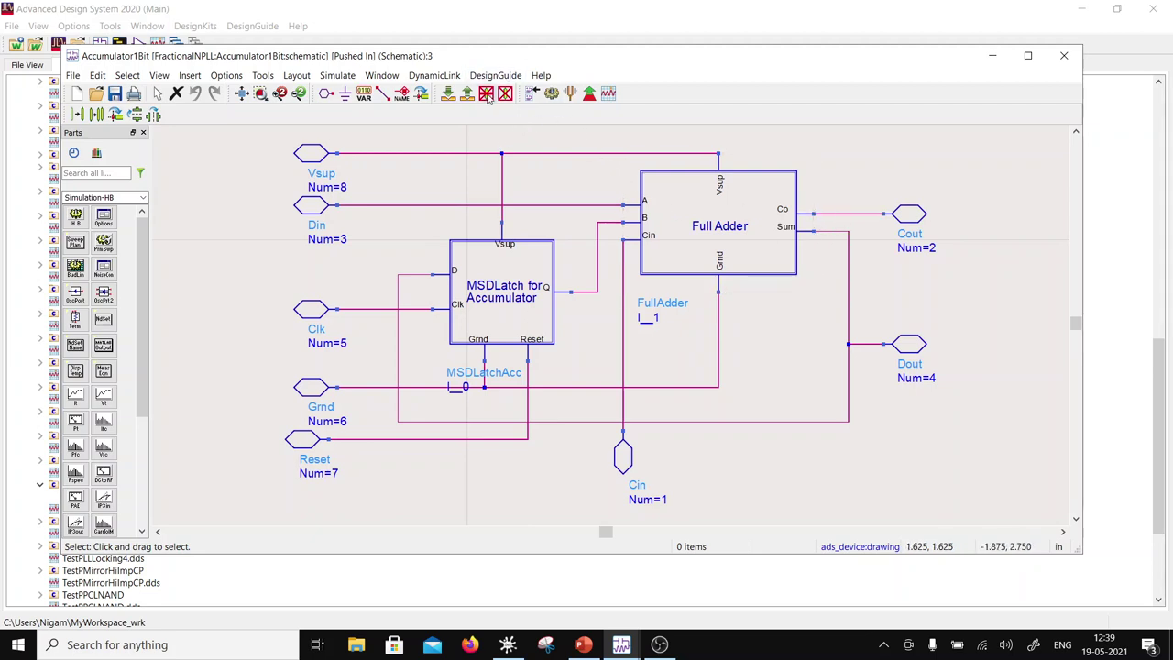
Step: Pop back up through the 16-bit accumulator to the MASH111 level
key(ctrl+shift+e)
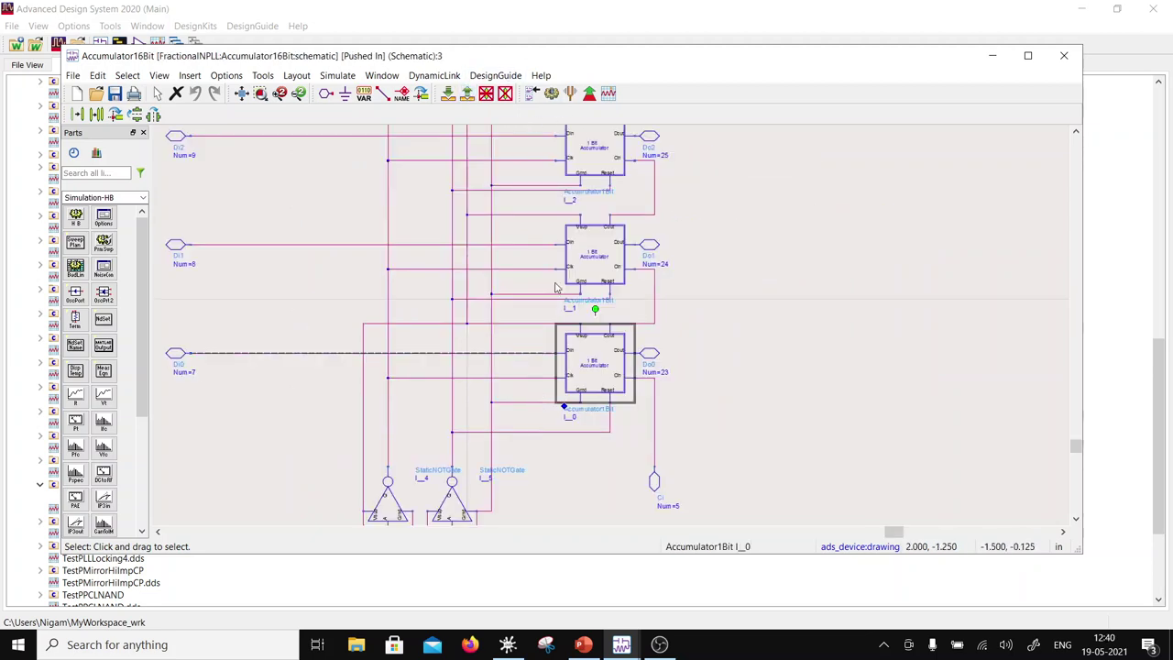
scroll(601, 312, down, 4)
scroll(610, 316, down, 2)
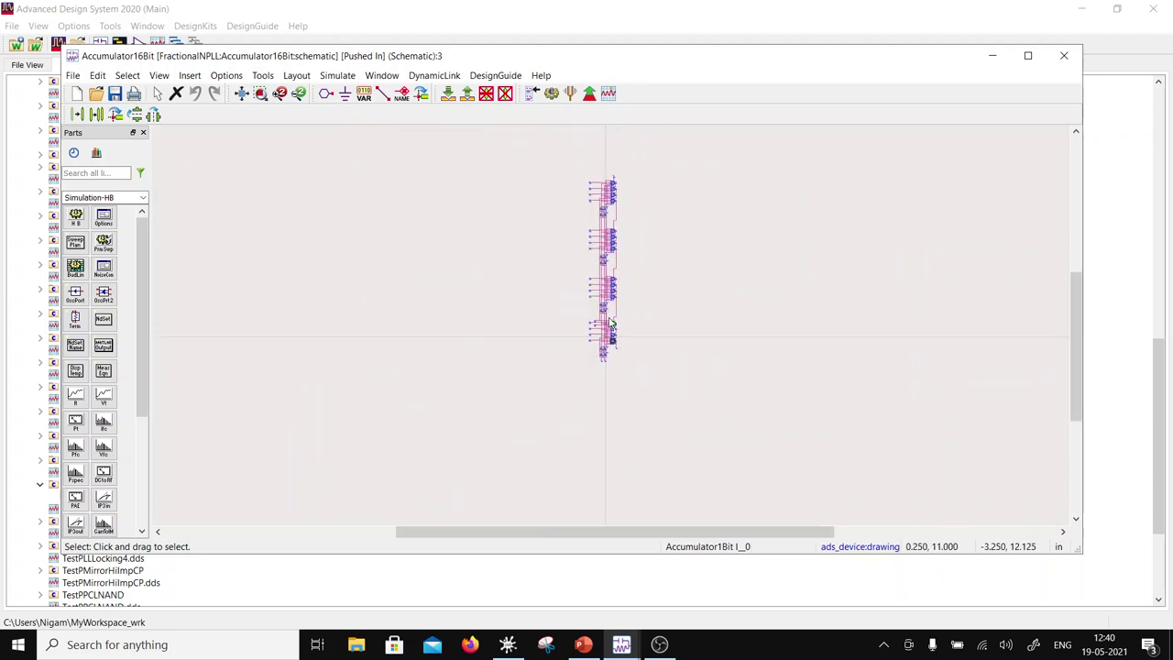
scroll(609, 316, up, 3)
scroll(612, 316, down, 1)
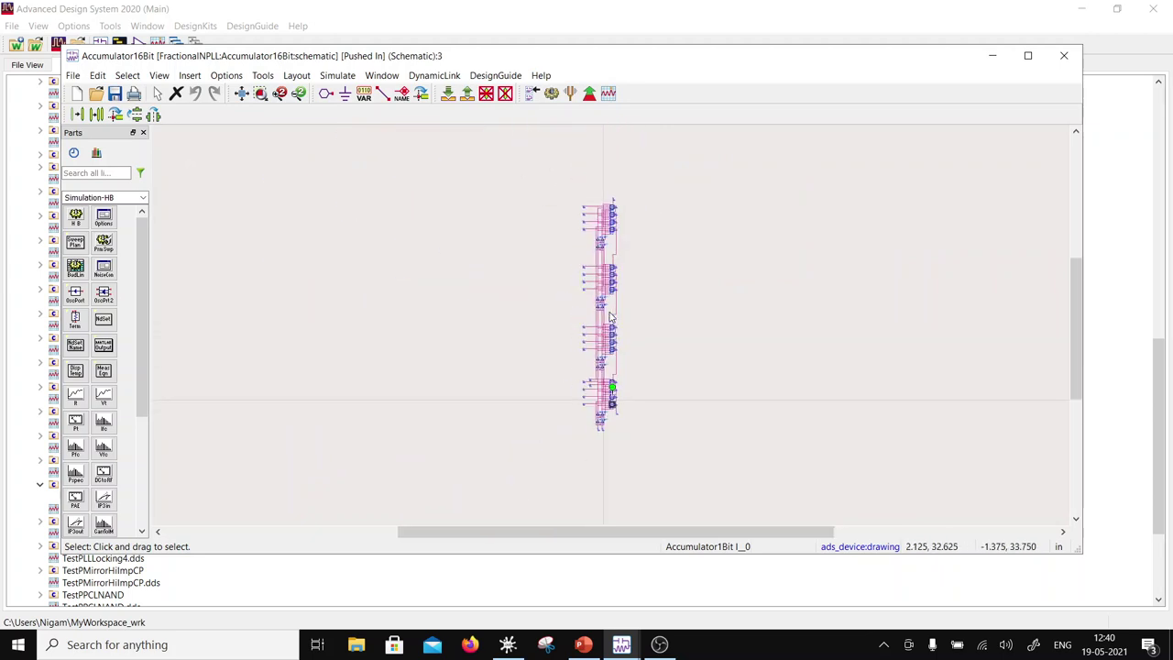
click(466, 93)
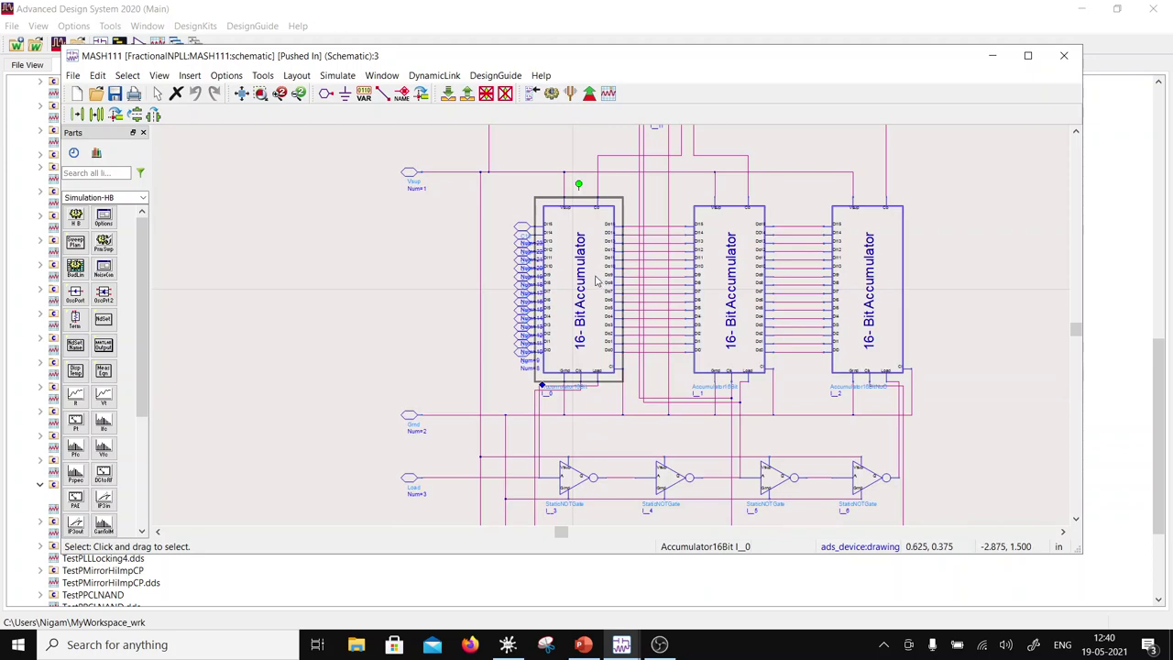
Step: Select the Compensation Network block and push into the Compensation3Bit schematic
click(720, 296)
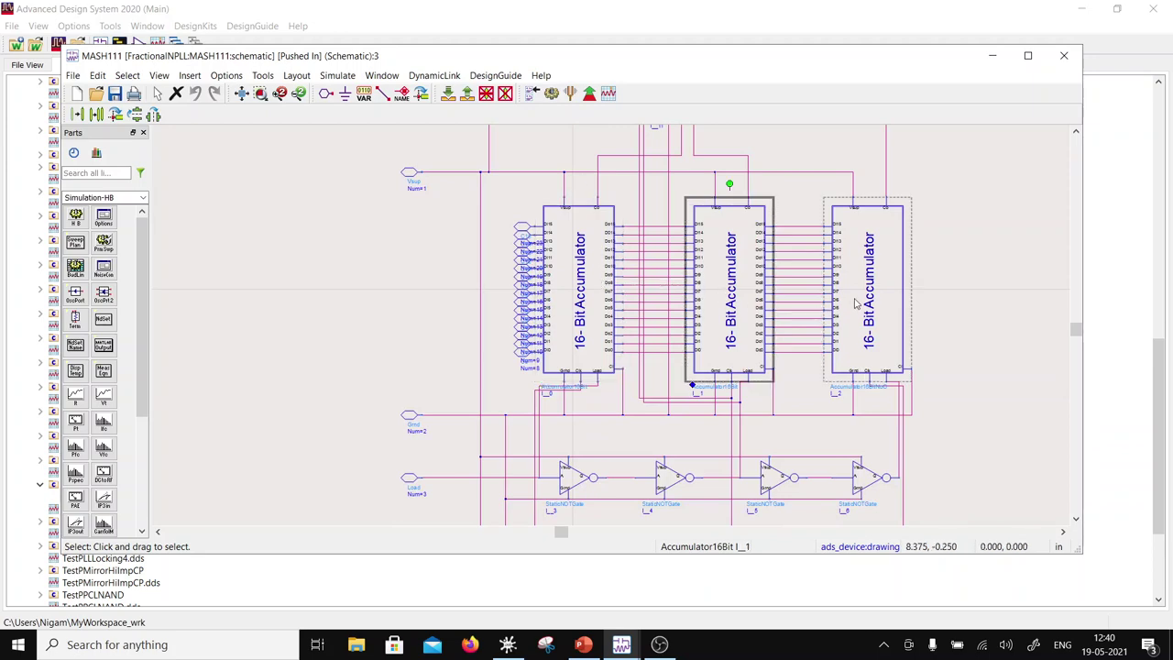
click(830, 316)
scroll(617, 309, down, 2)
scroll(617, 309, up, 2)
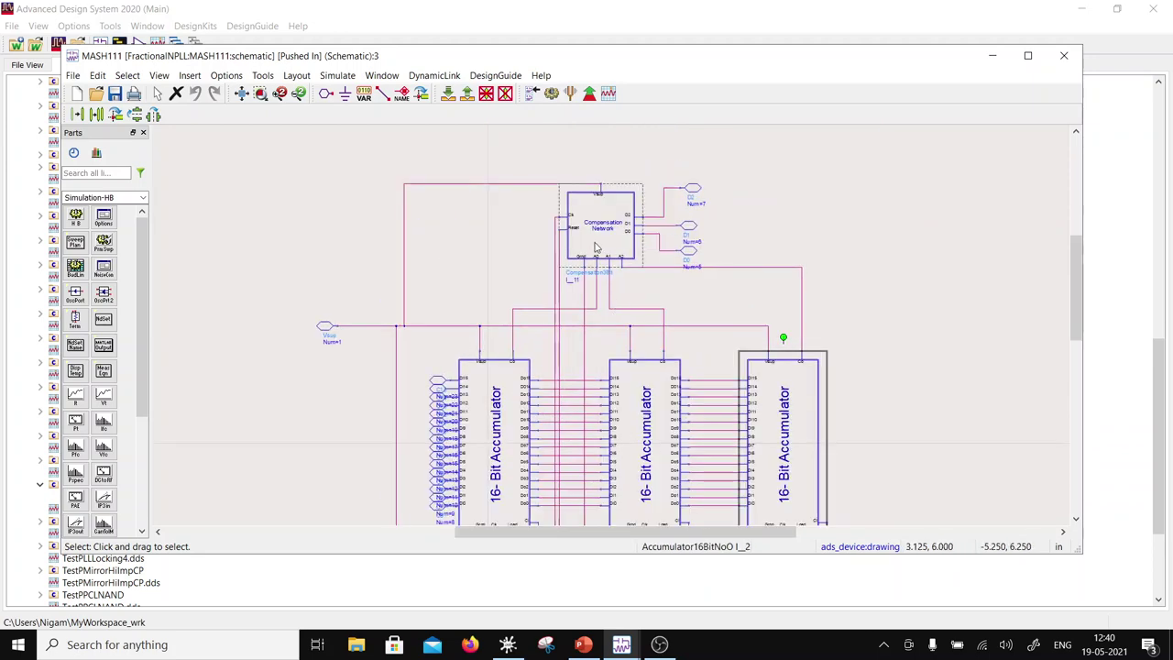
click(605, 209)
click(450, 94)
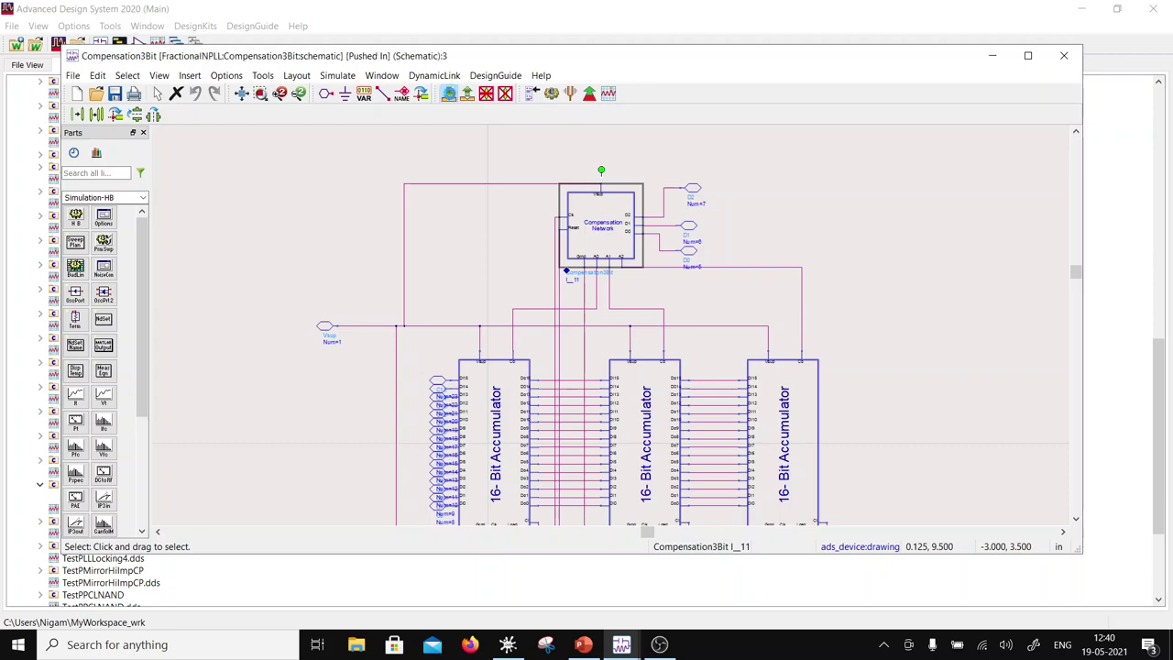
Step: Pop out from Compensation3Bit to MASH111, then bring PowerPoint's slide 42 'Future Scope' forward
scroll(621, 349, down, 1)
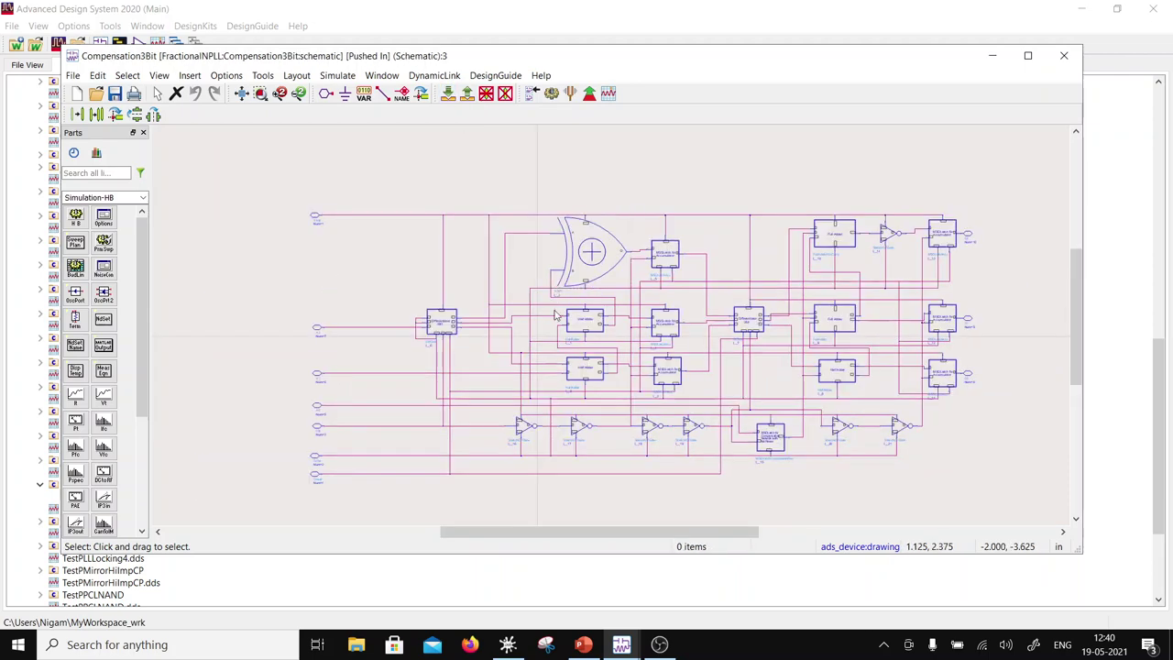
scroll(622, 349, up, 2)
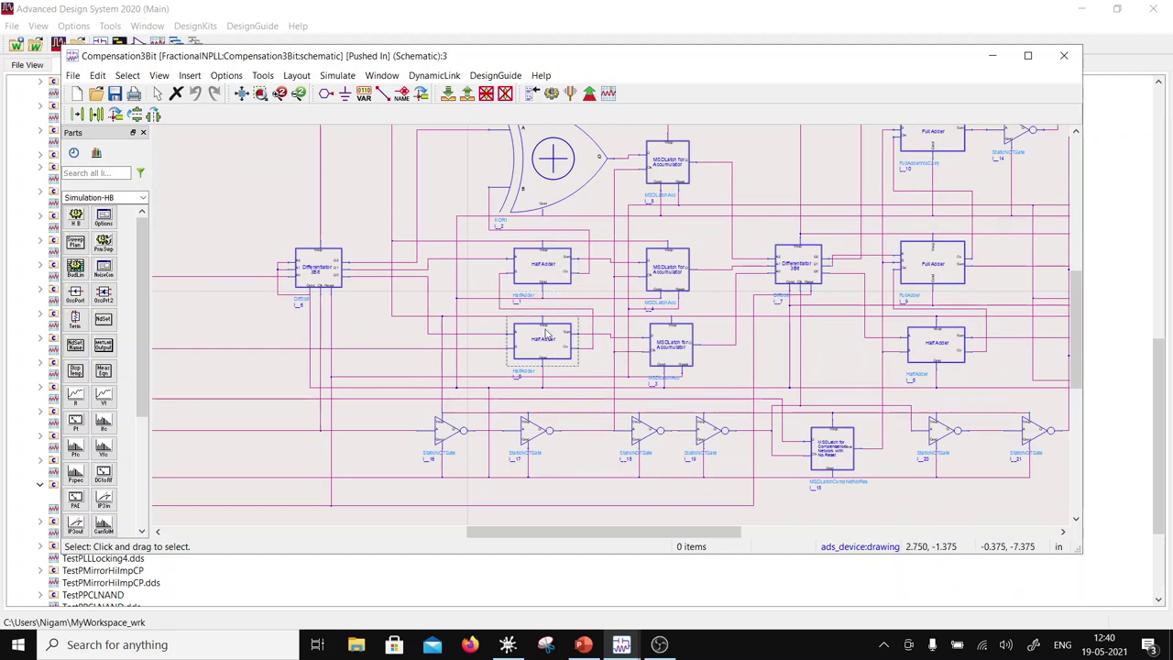
scroll(581, 330, down, 3)
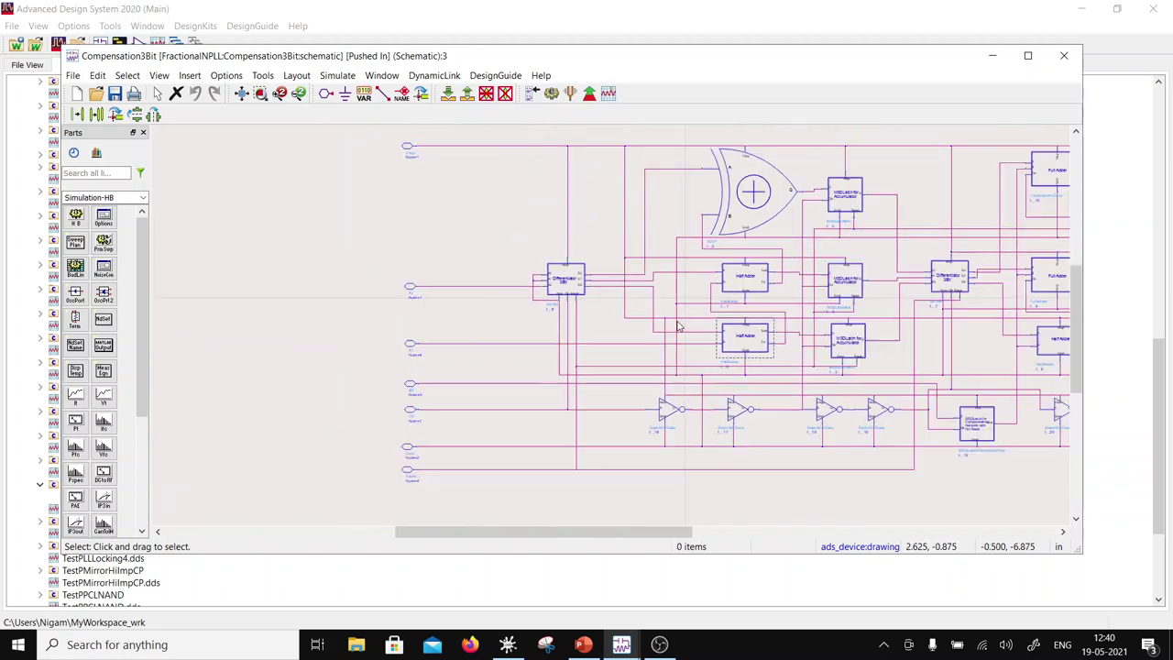
scroll(642, 326, up, 2)
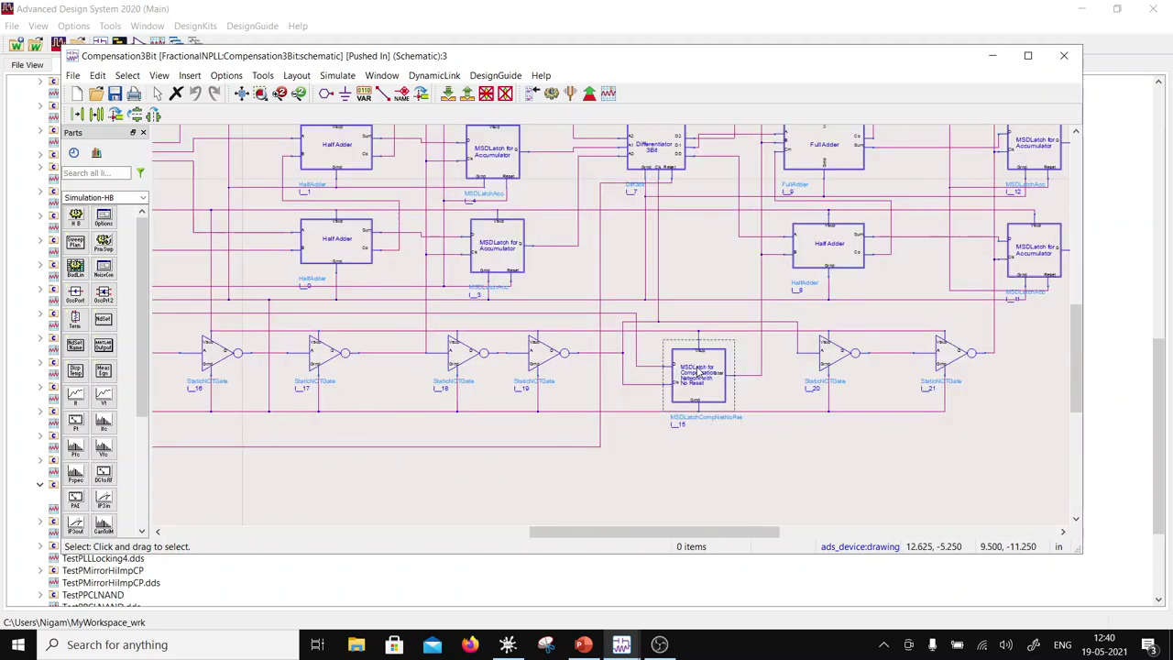
click(465, 93)
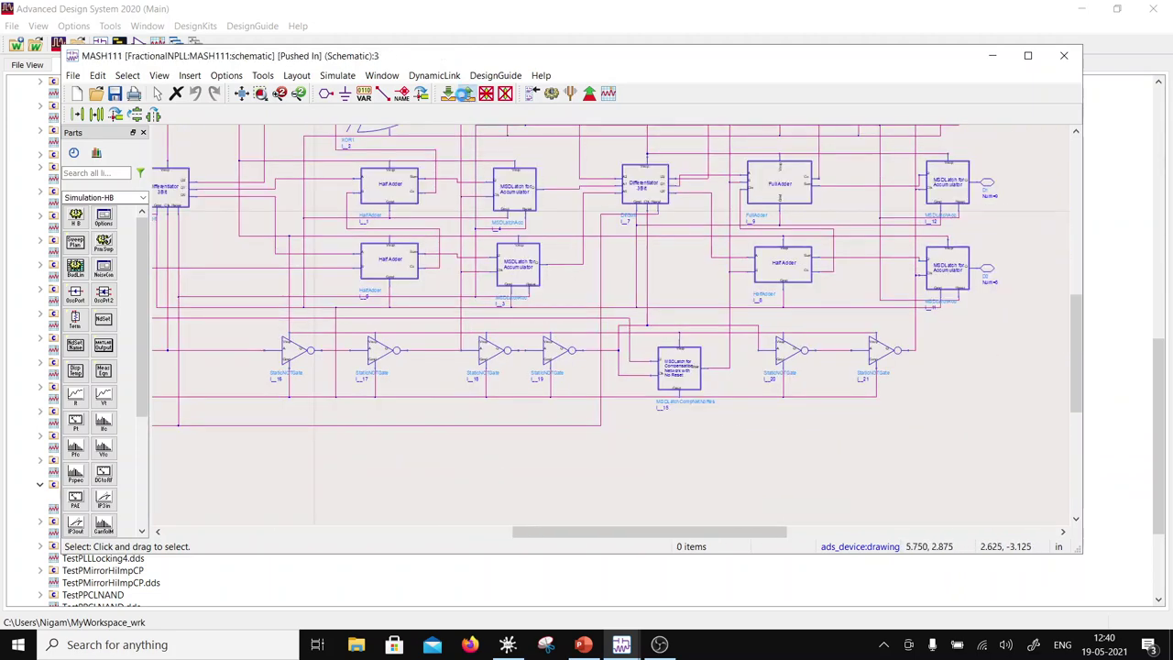
click(583, 644)
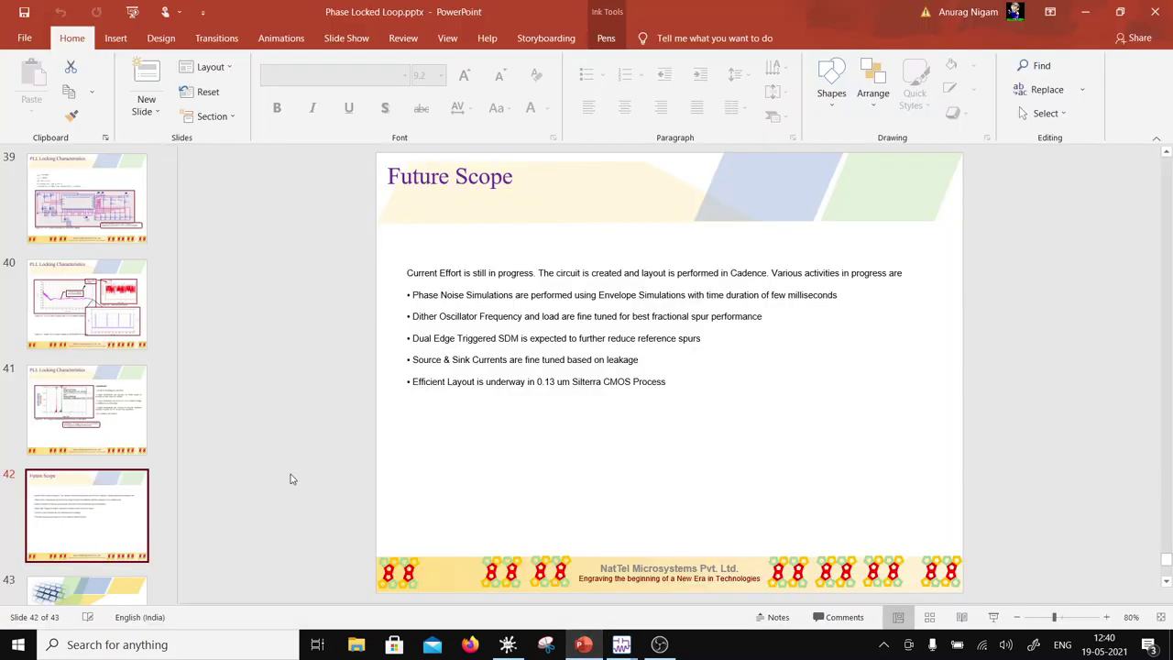
Step: Display slide 16, the ΣΔ Modulator slide with the MASH 1-1-1 block diagram
scroll(170, 242, up, 8)
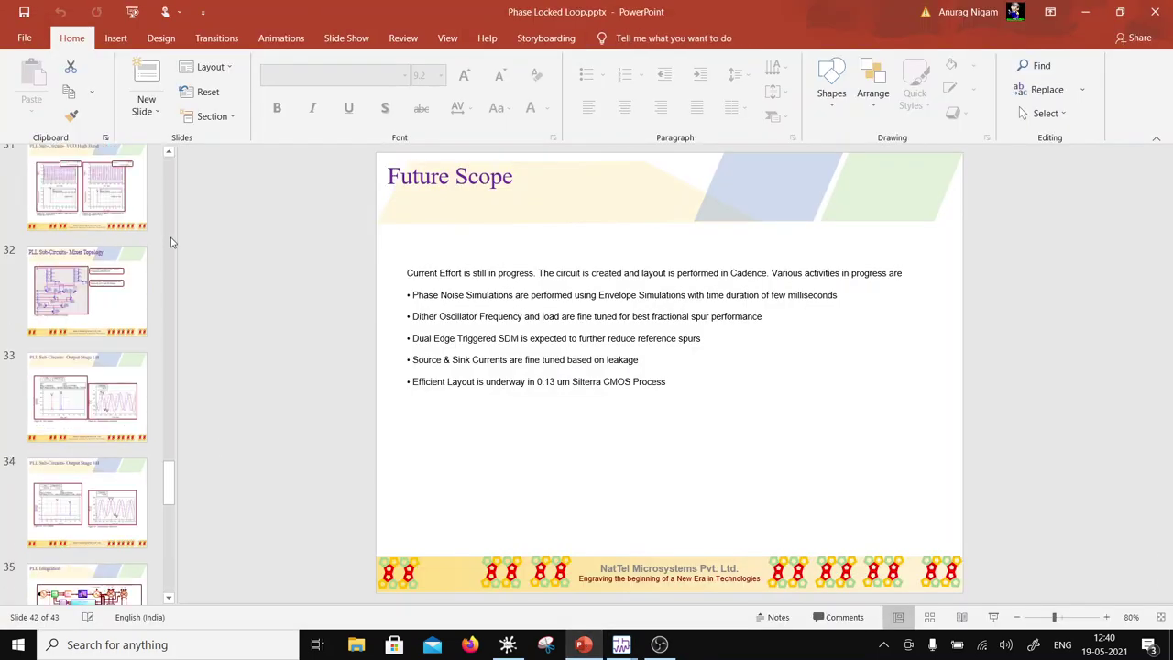
scroll(170, 242, up, 20)
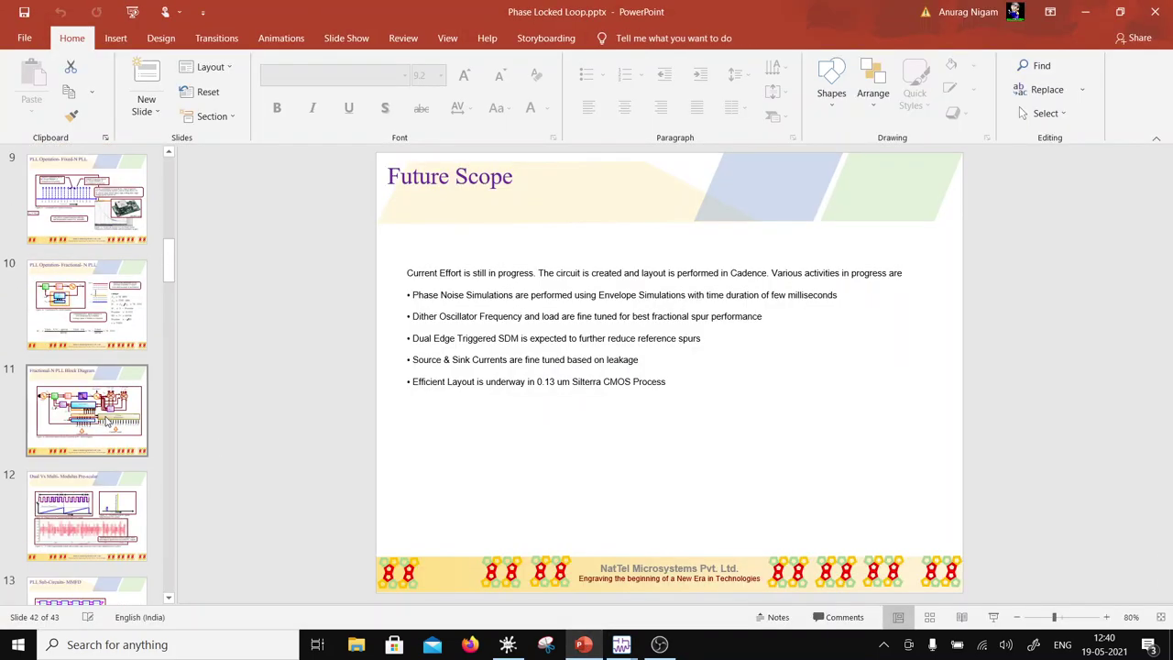
scroll(93, 498, down, 3)
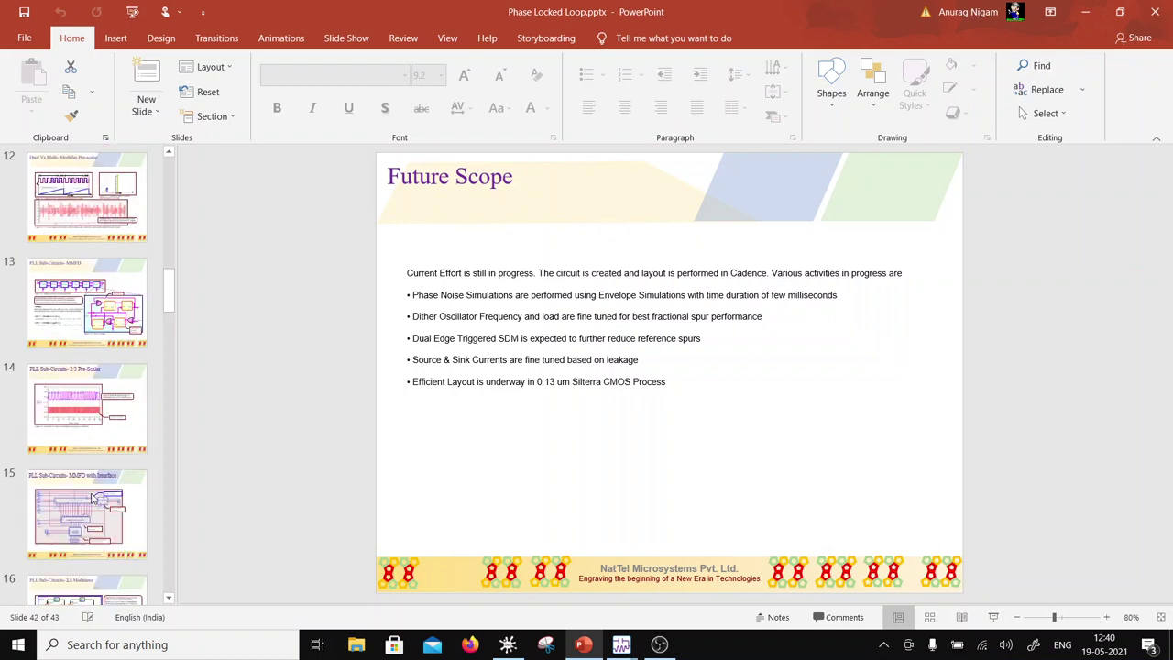
scroll(93, 498, down, 2)
click(93, 475)
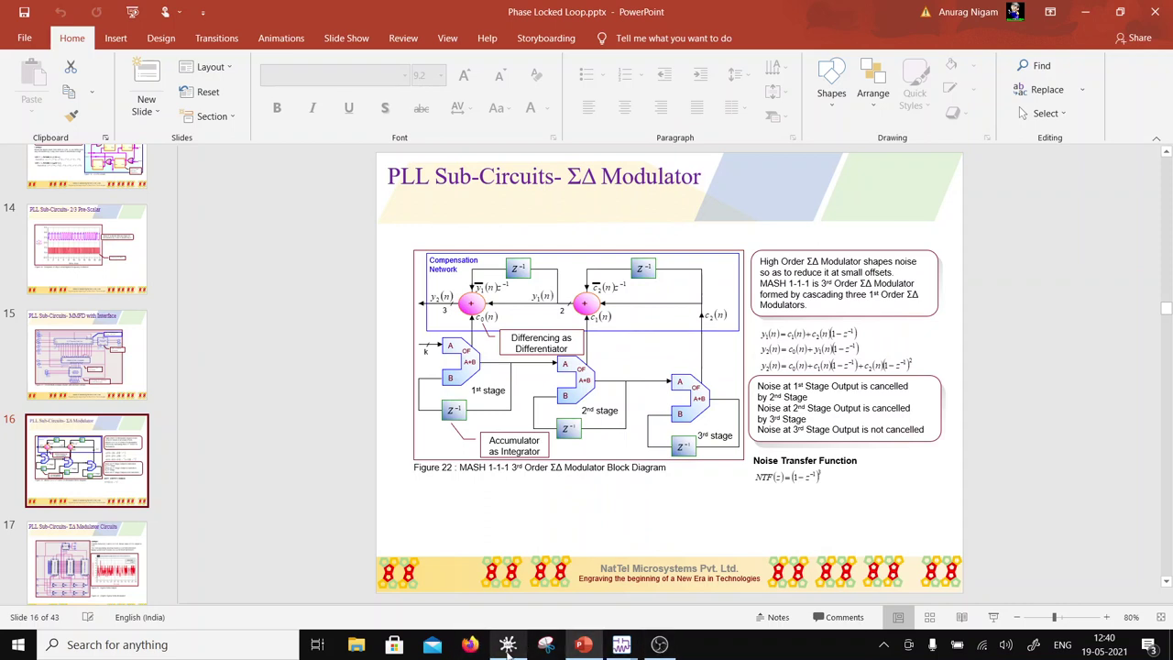
Step: Bring the MASH111 schematic back and pop out to PLLFractionalN
mouse_move(621, 647)
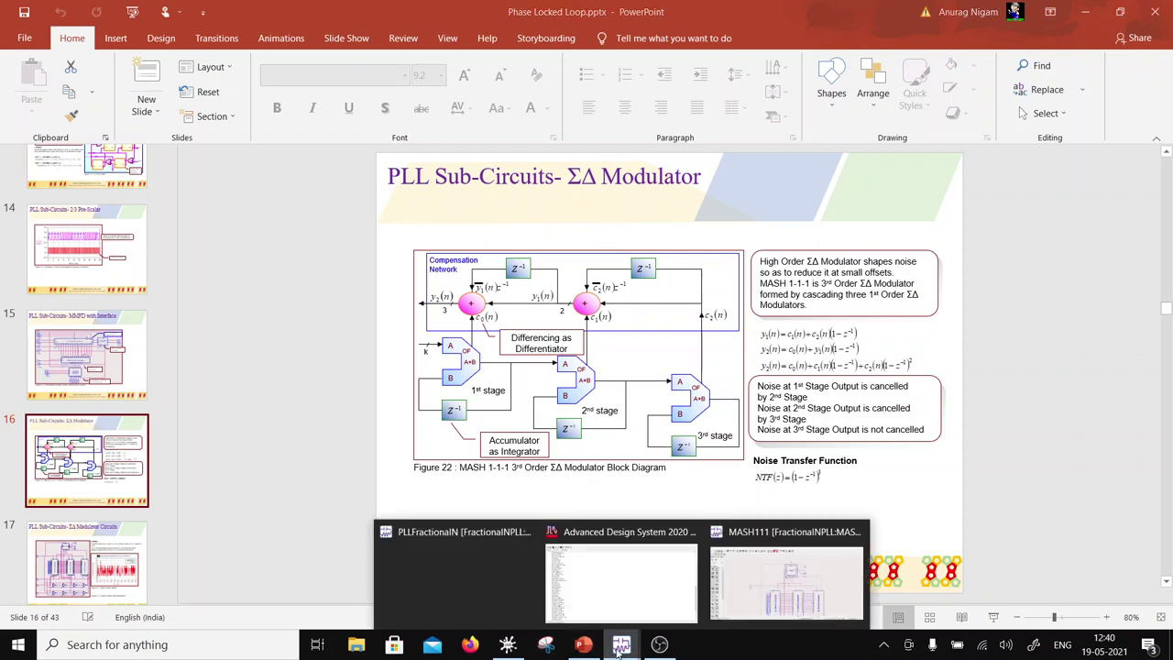
click(754, 610)
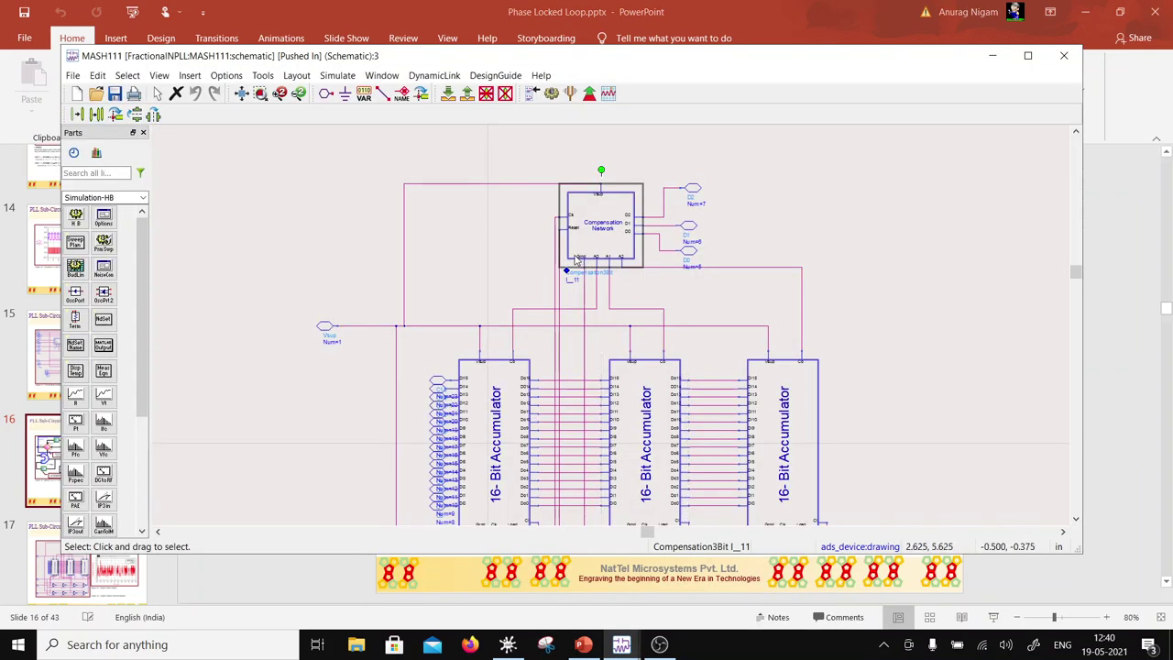
scroll(552, 474, down, 1)
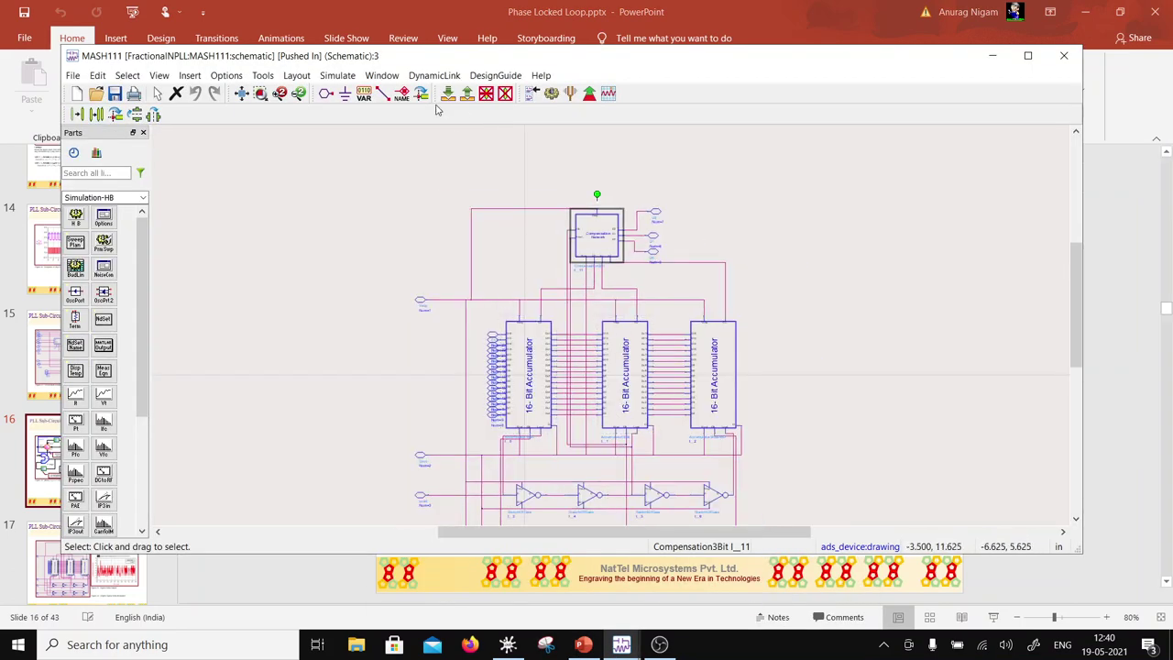
click(468, 93)
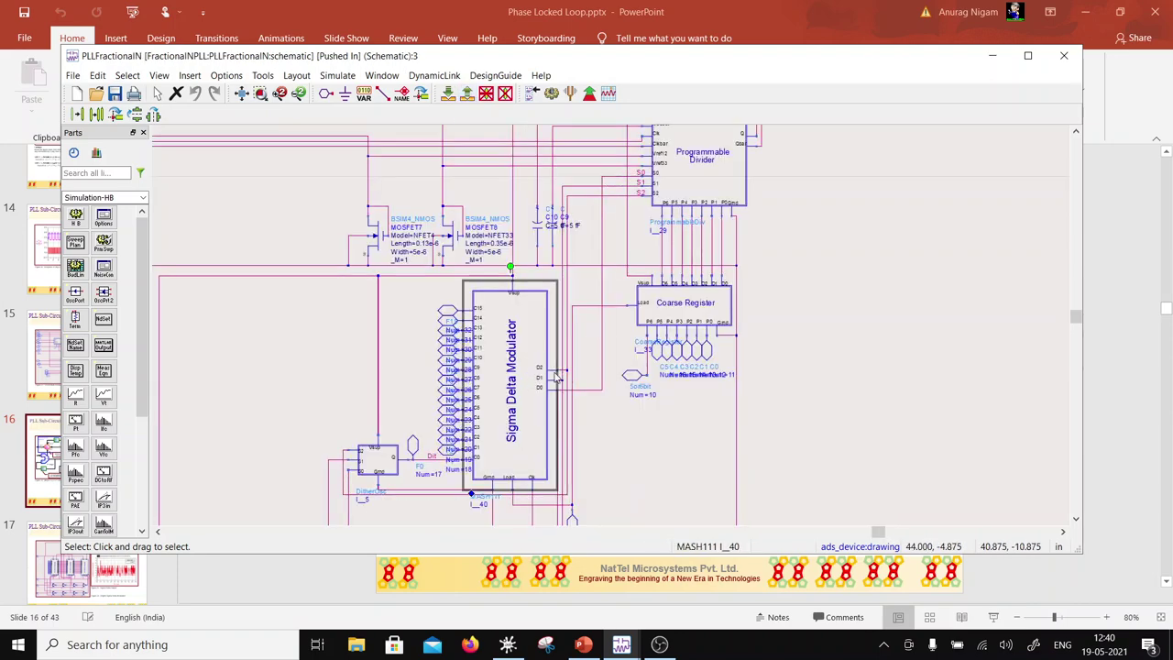
Step: Select the Programmable Divider block and push into the ProgrammableDiv schematic
scroll(605, 367, up, 1)
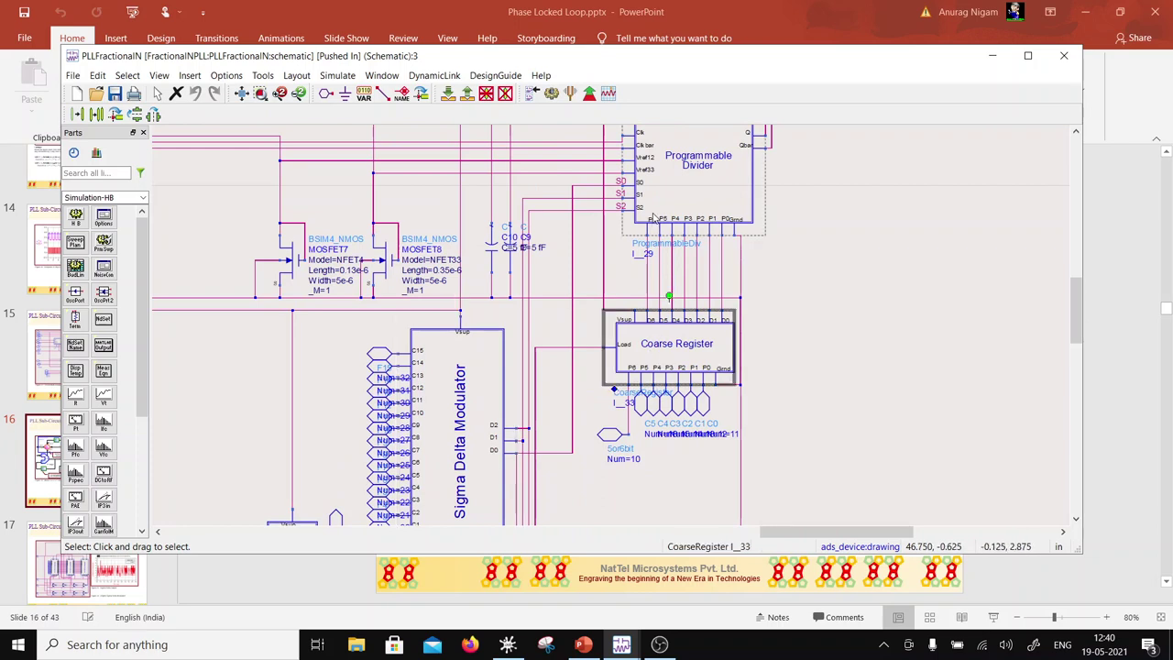
click(435, 75)
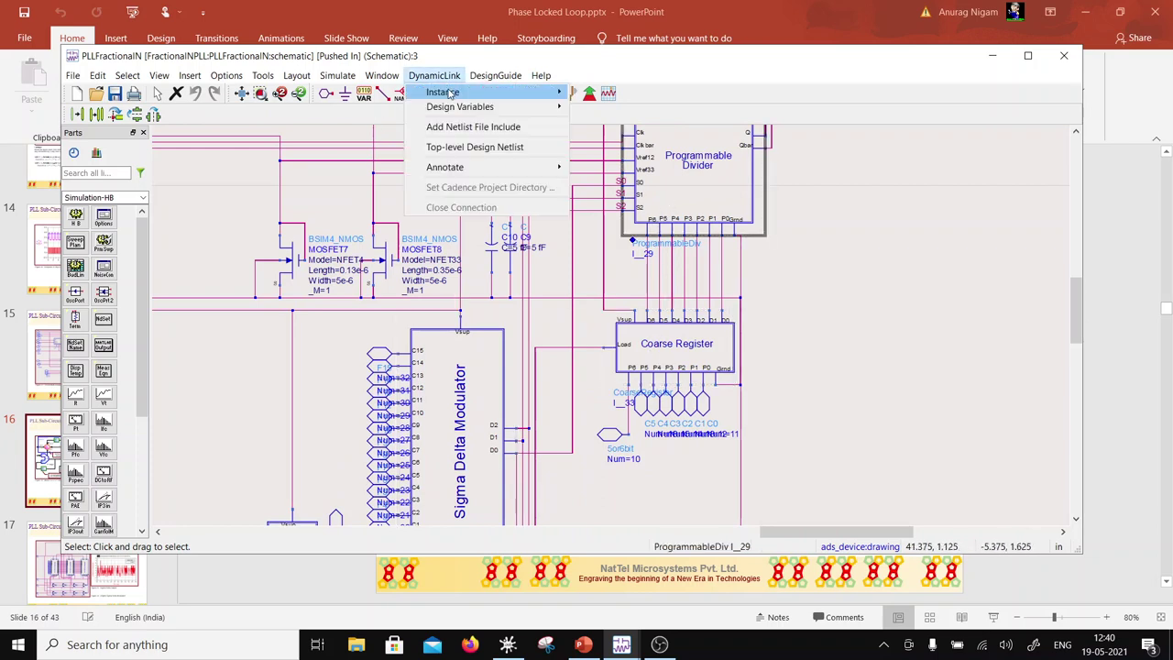
click(448, 93)
click(448, 92)
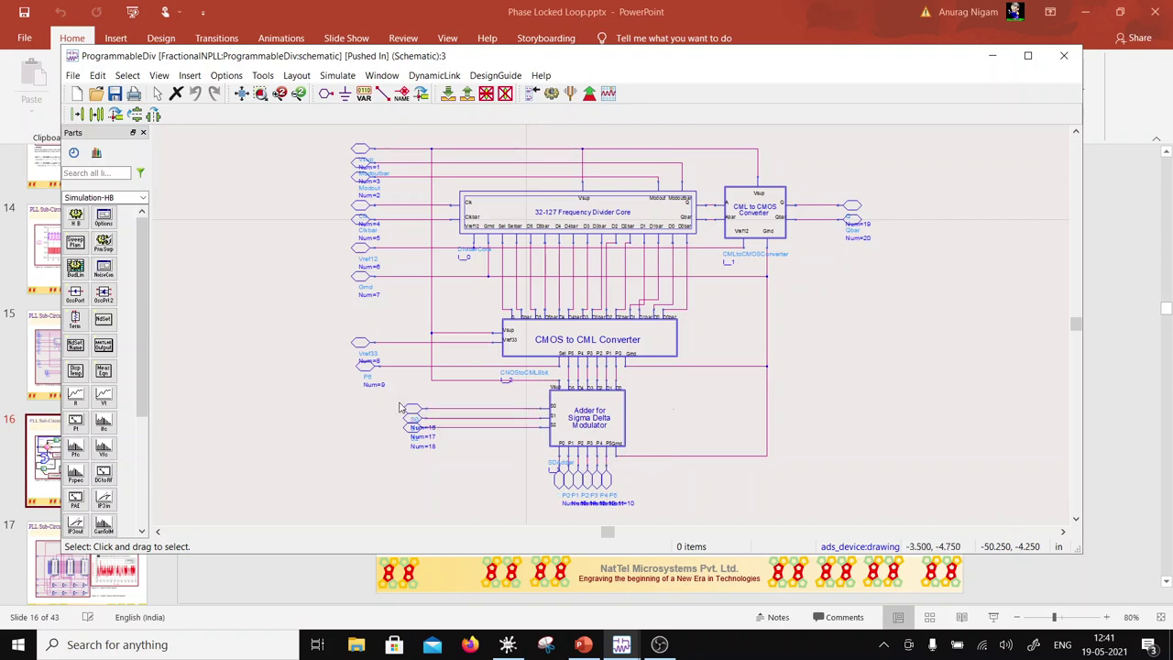
click(409, 432)
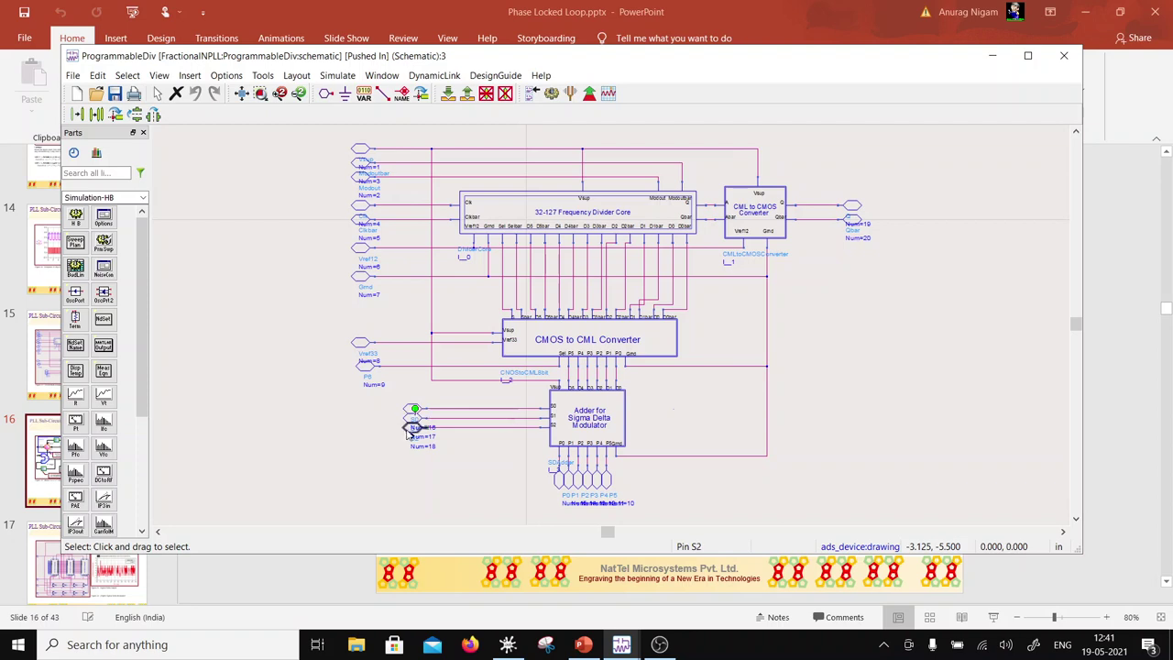
click(558, 482)
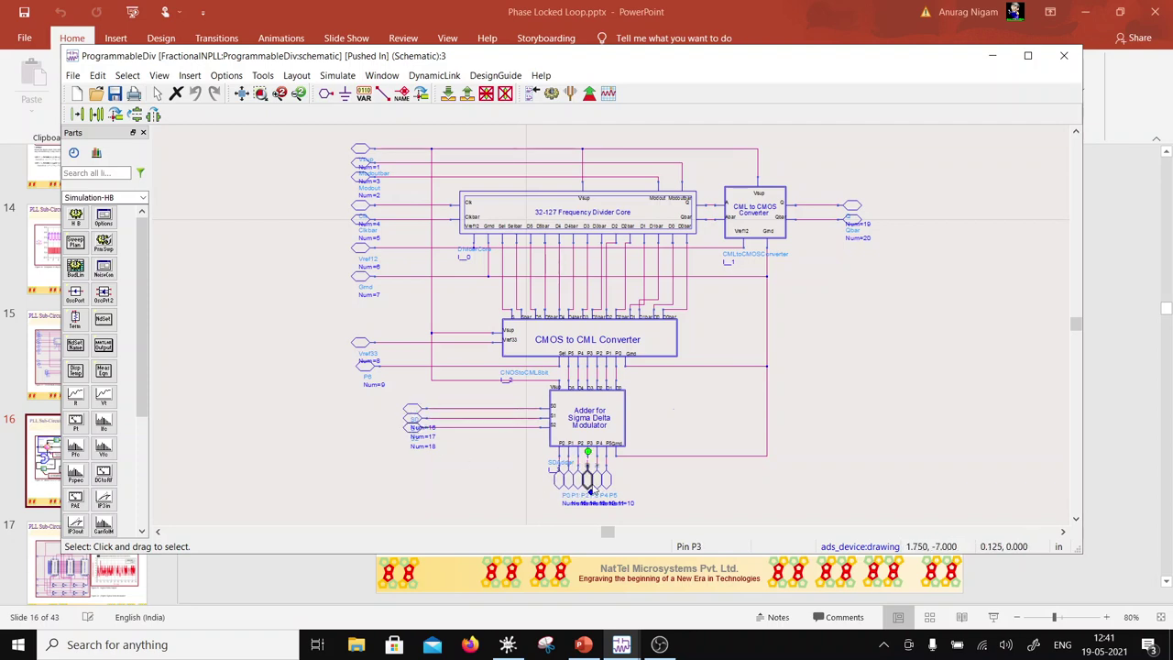
click(605, 487)
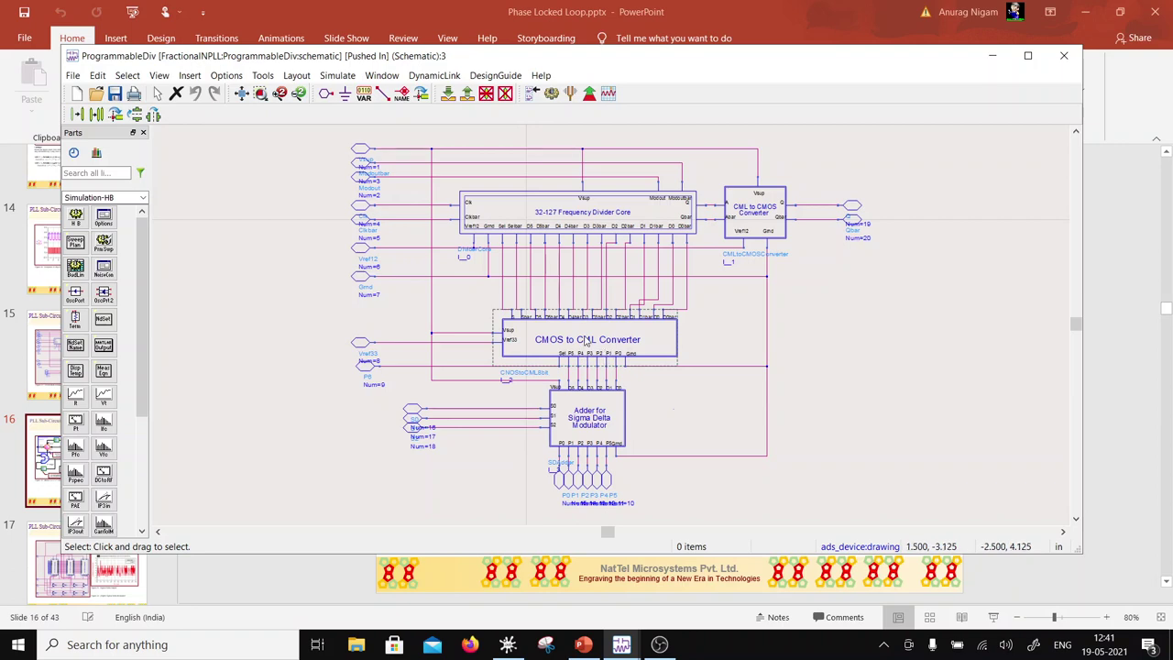
scroll(602, 324, up, 2)
click(582, 204)
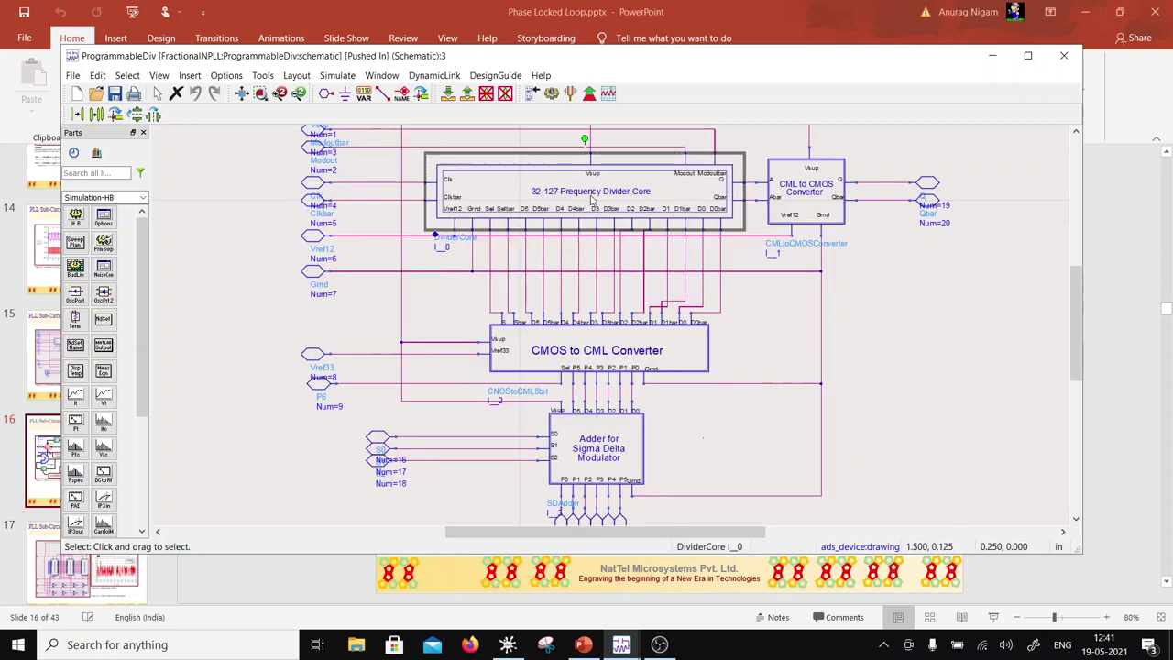
click(456, 95)
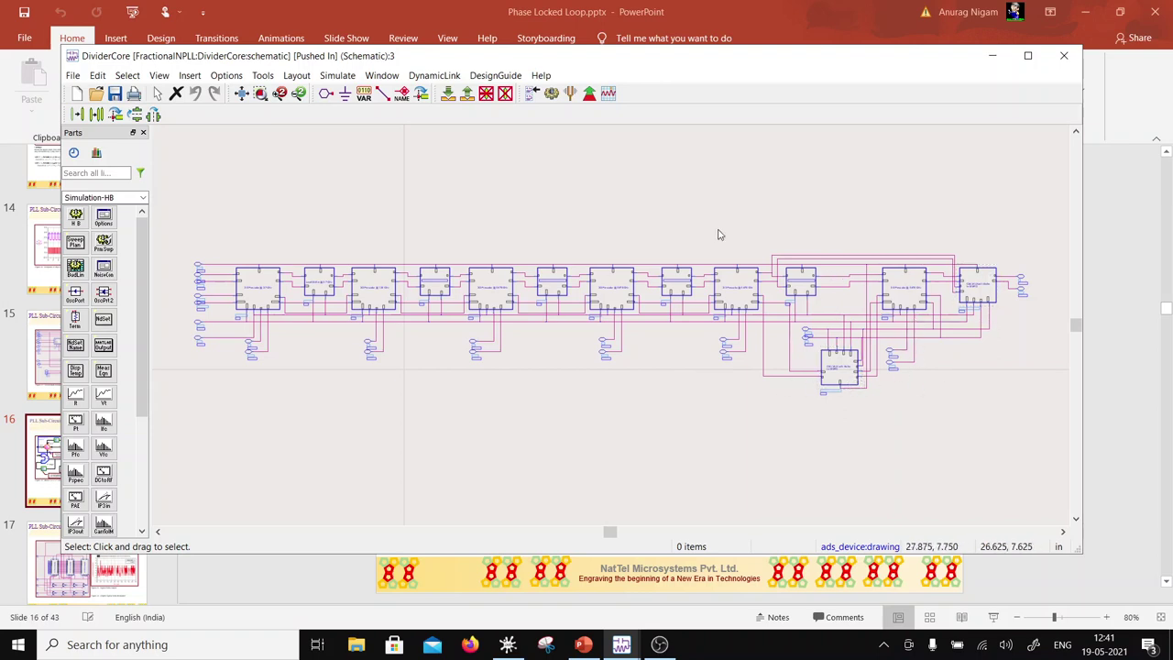
click(467, 94)
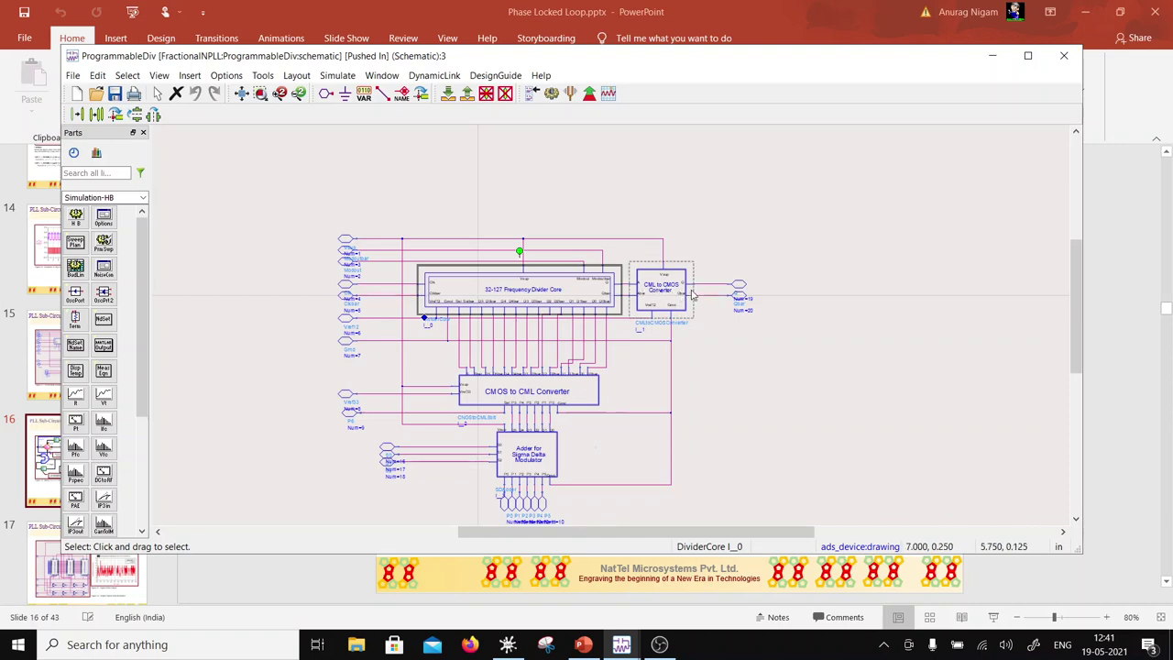
Step: Show slide 11's Fractional-N PLL Block Diagram, then bring the ProgrammableDiv schematic forward again
click(243, 588)
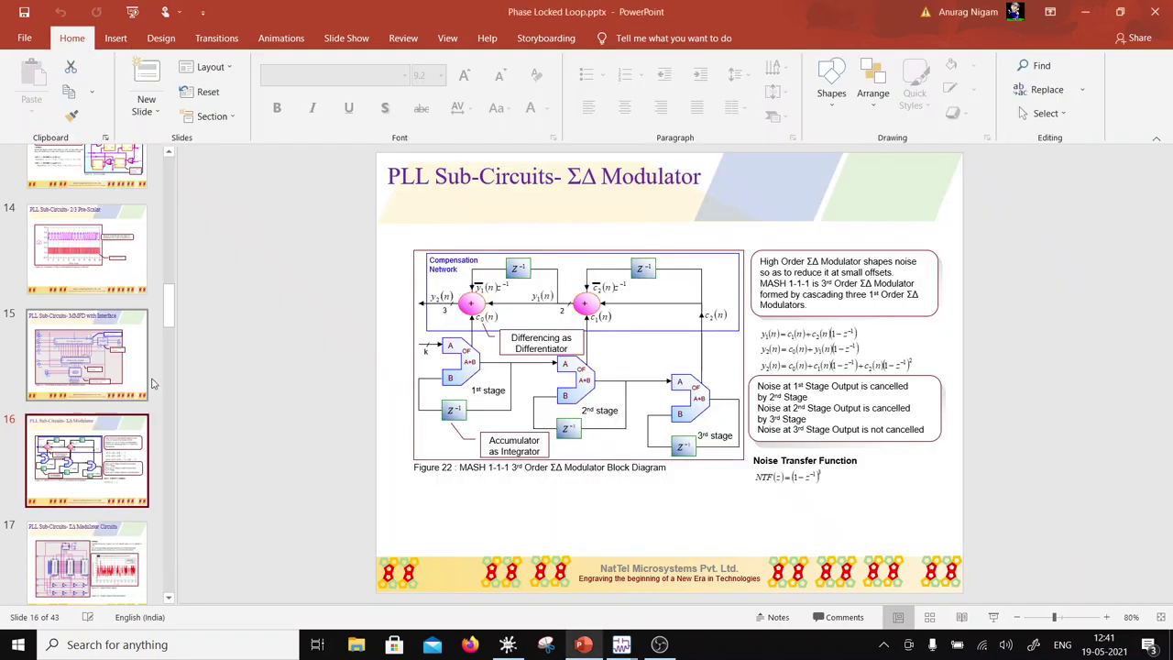
scroll(156, 316, up, 2)
scroll(120, 300, up, 3)
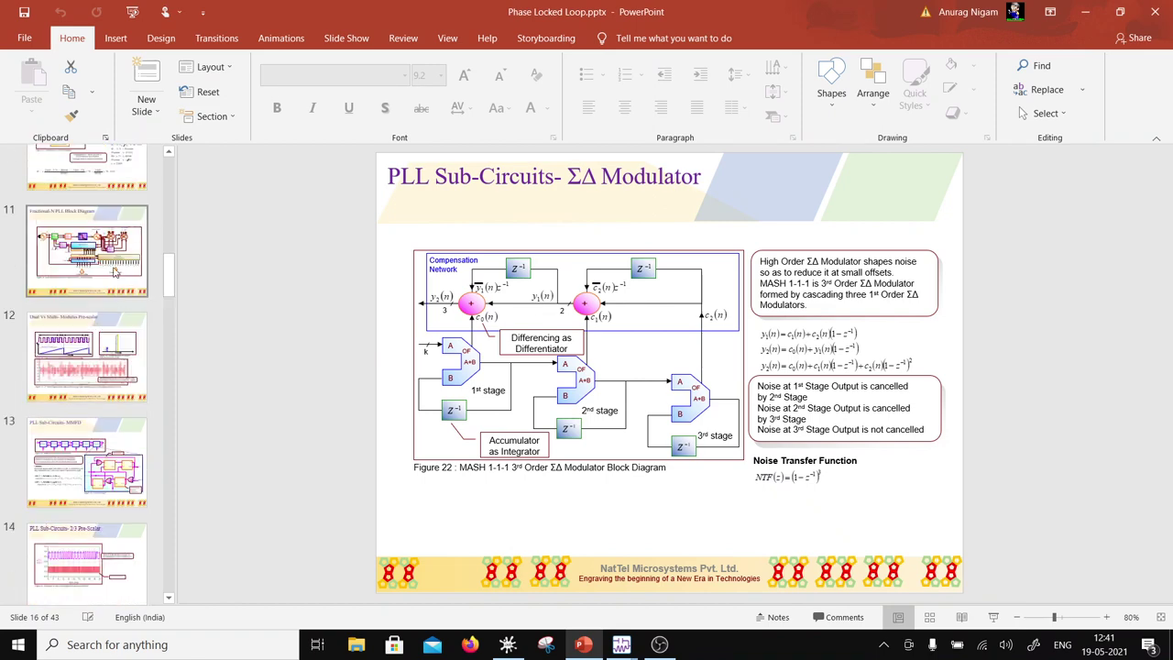
click(114, 271)
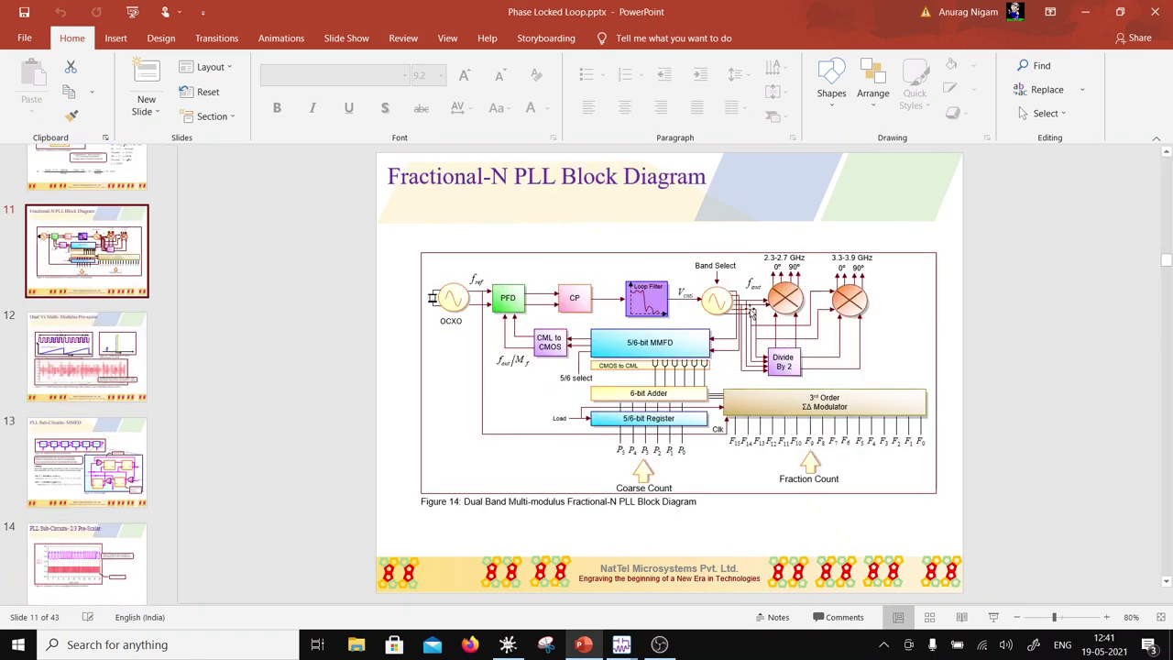
click(612, 343)
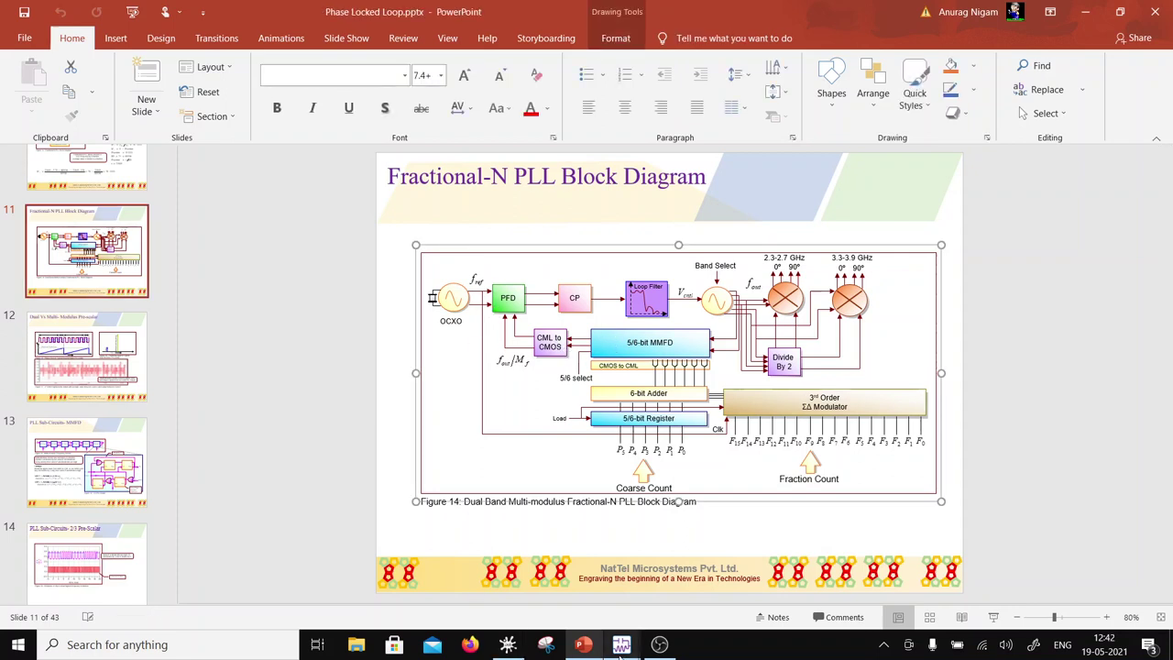
mouse_move(621, 646)
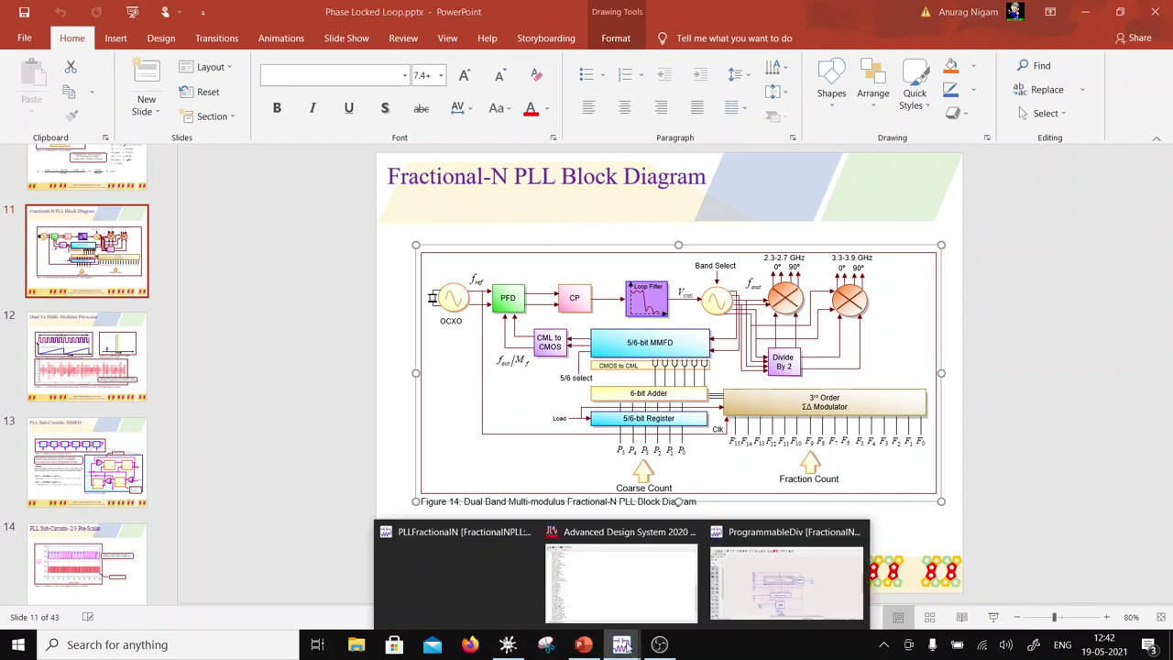
click(772, 598)
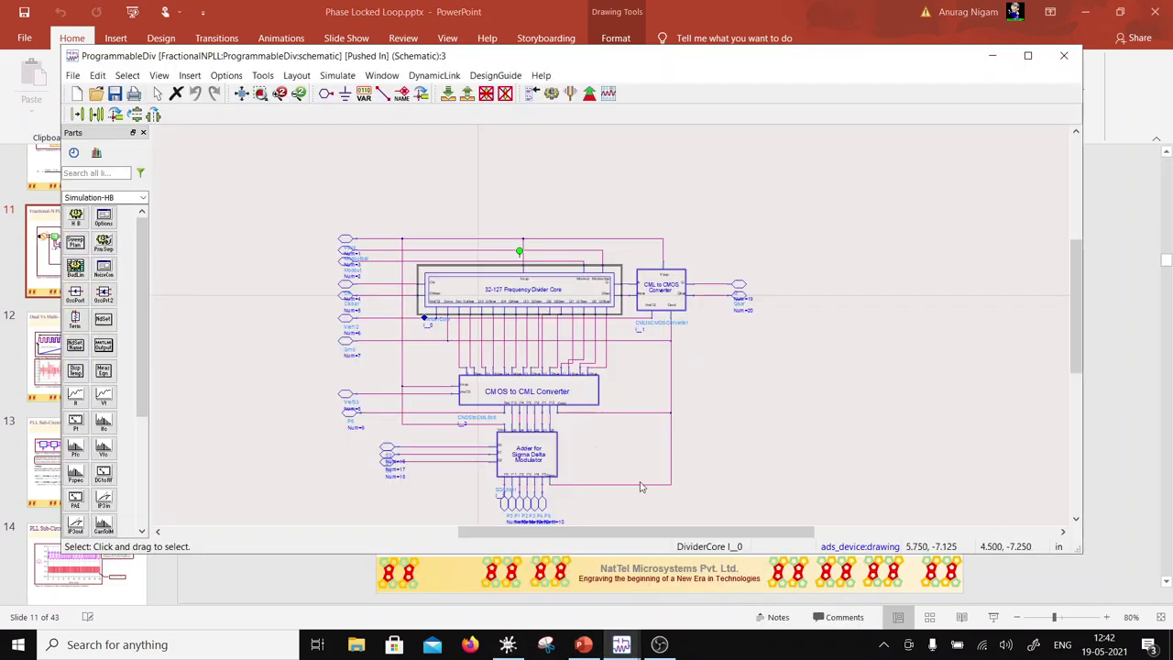
click(466, 92)
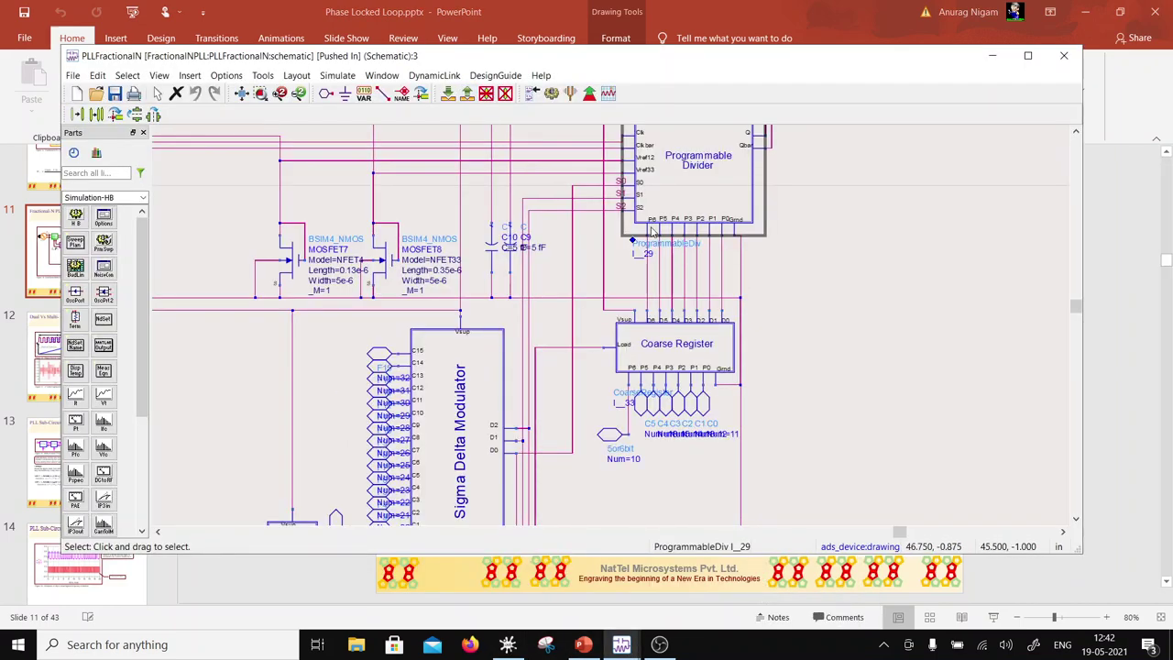
scroll(649, 262, down, 2)
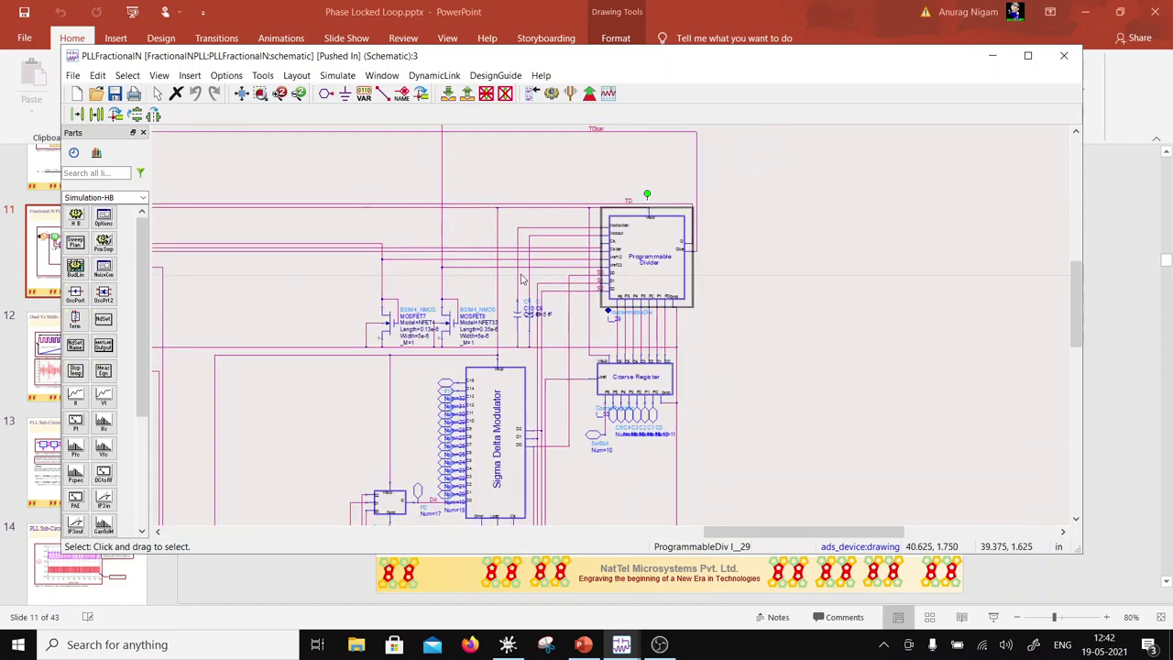
scroll(318, 326, down, 2)
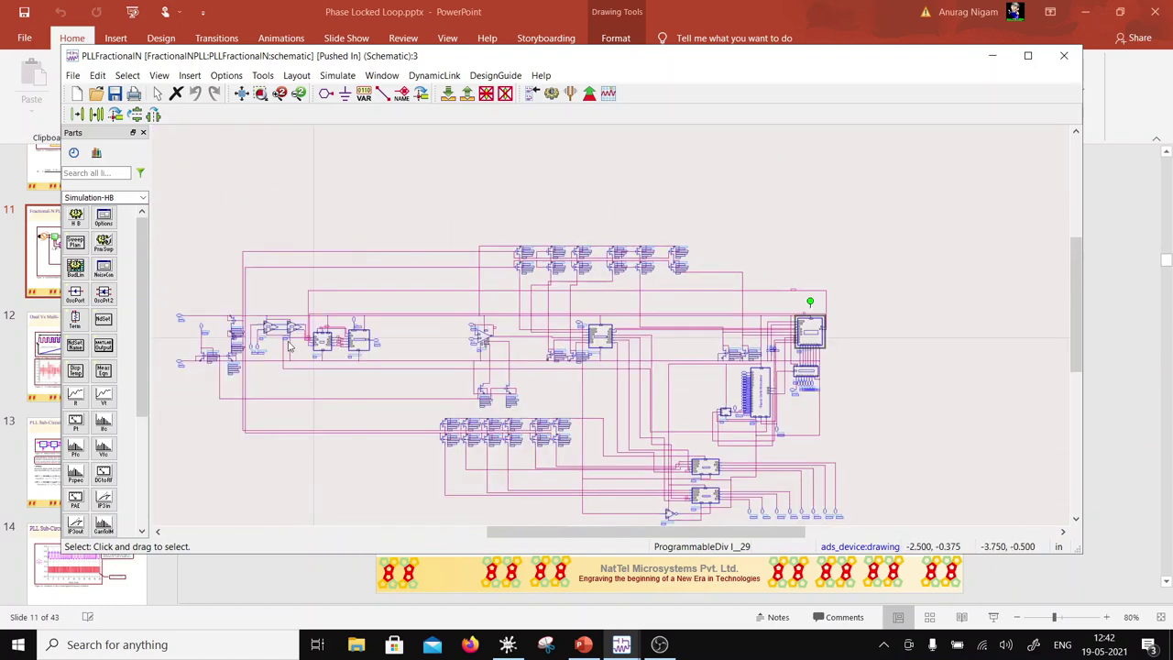
scroll(321, 330, up, 3)
scroll(848, 310, up, 1)
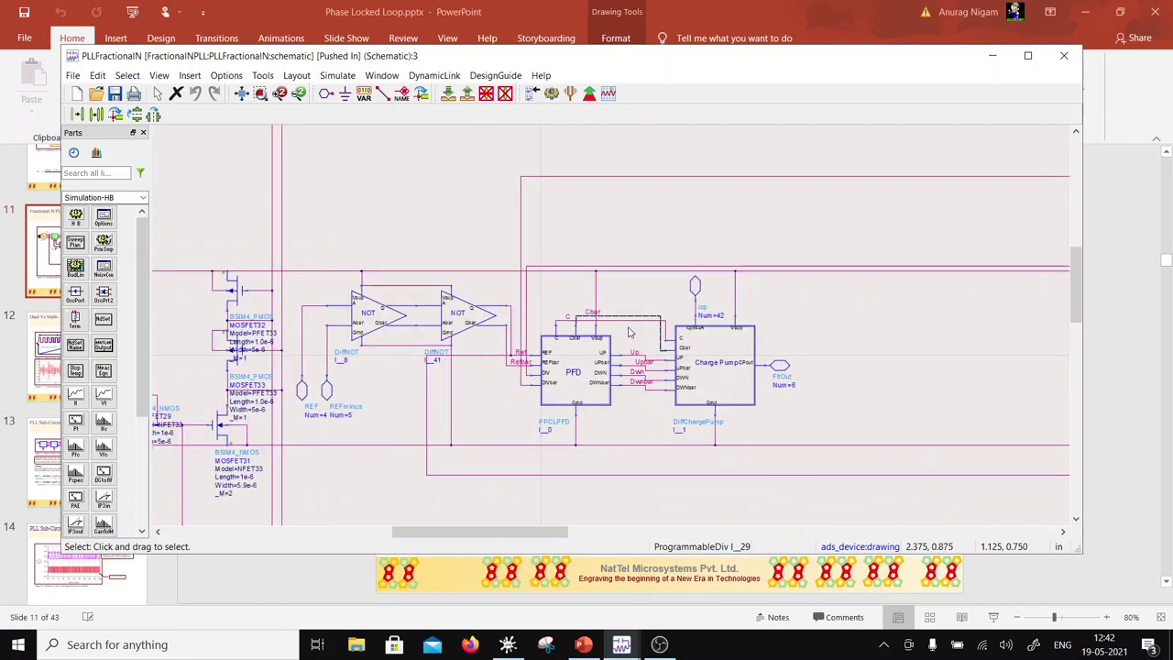
click(610, 360)
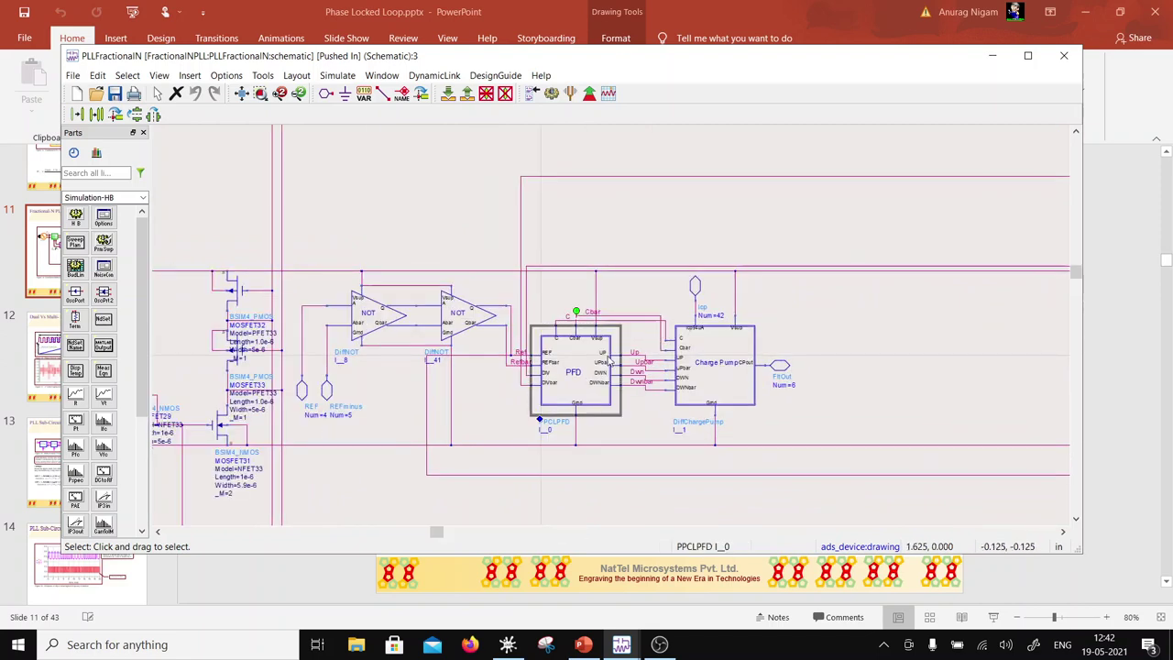
click(449, 93)
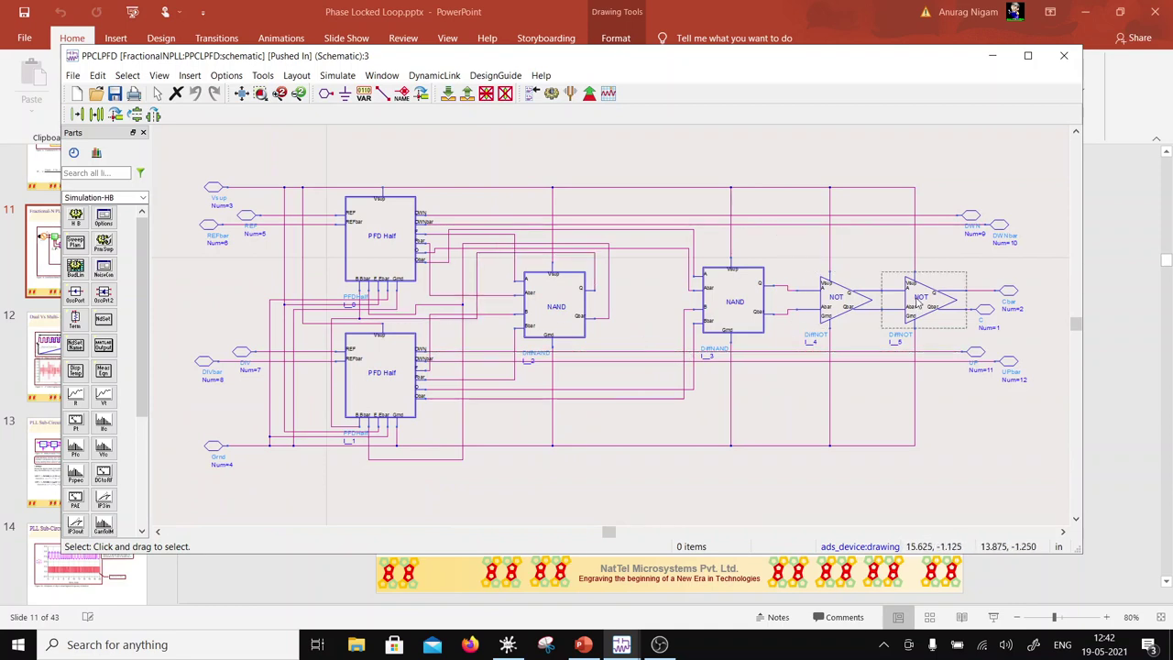
click(832, 319)
click(450, 93)
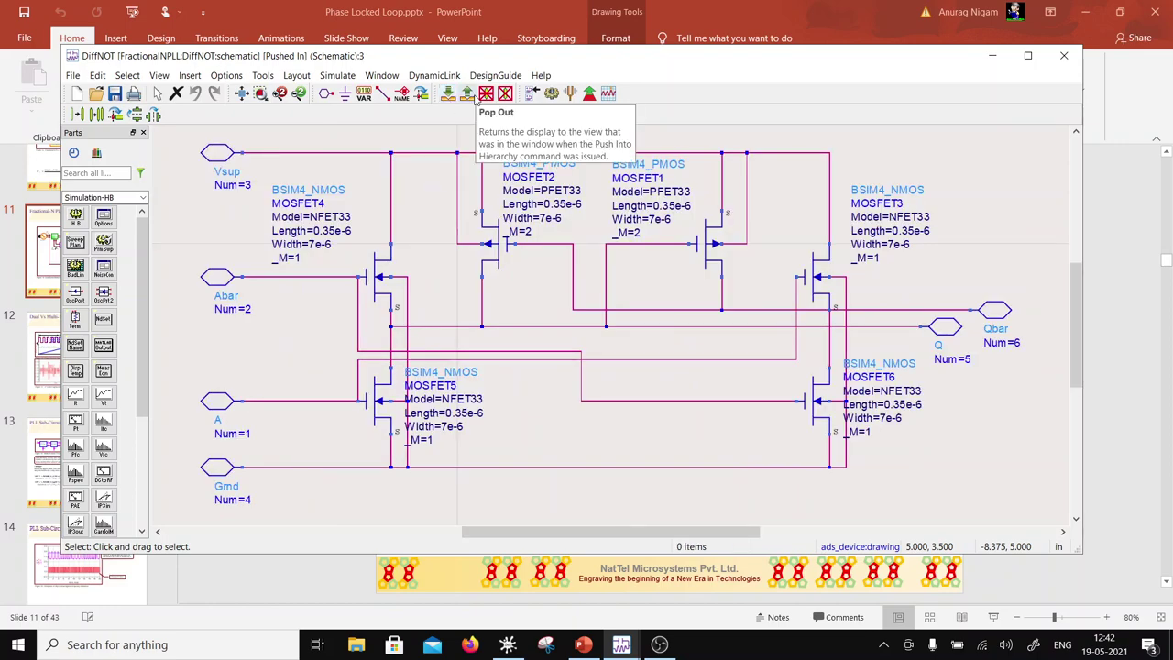
click(467, 93)
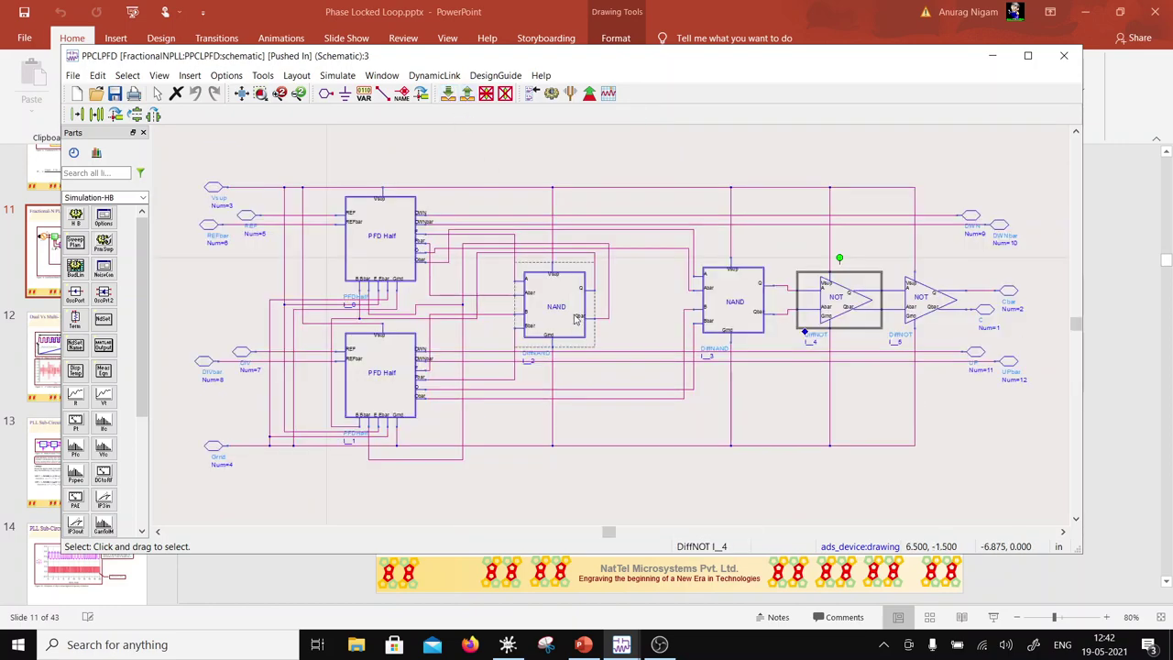
click(467, 94)
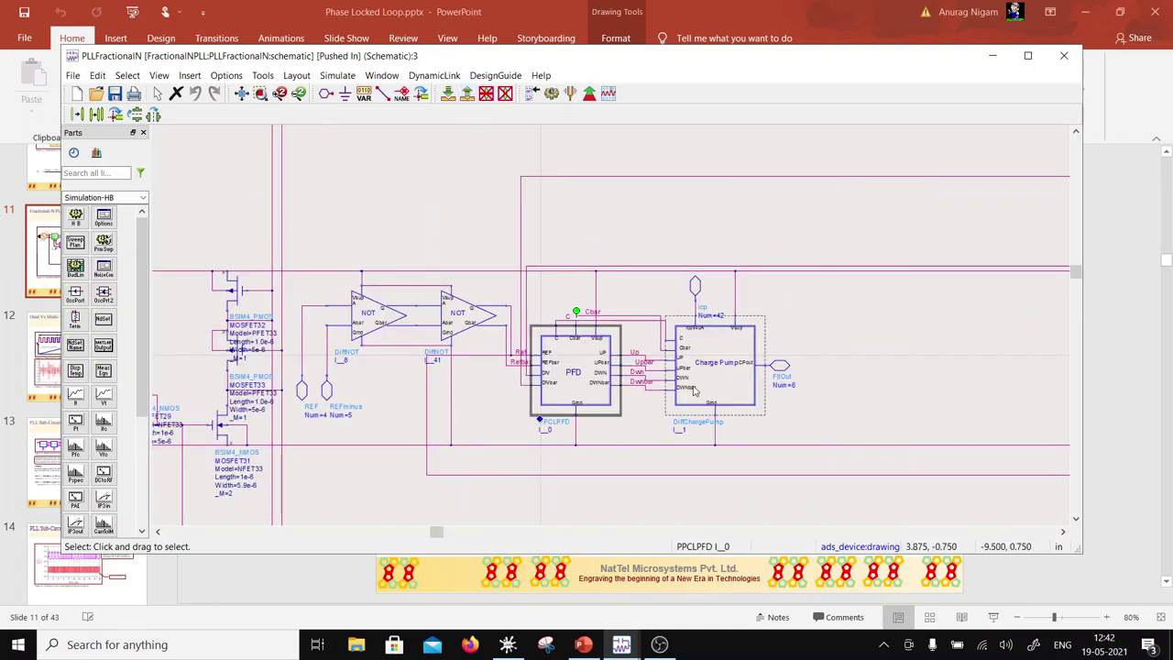
scroll(694, 391, up, 2)
click(669, 312)
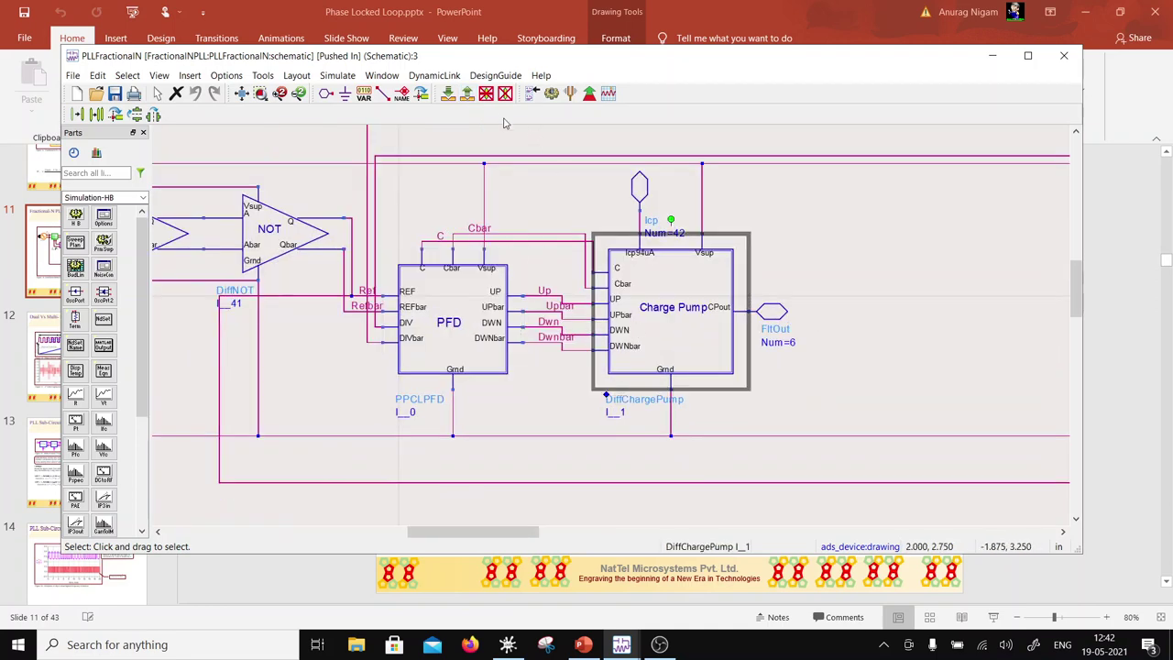
click(450, 96)
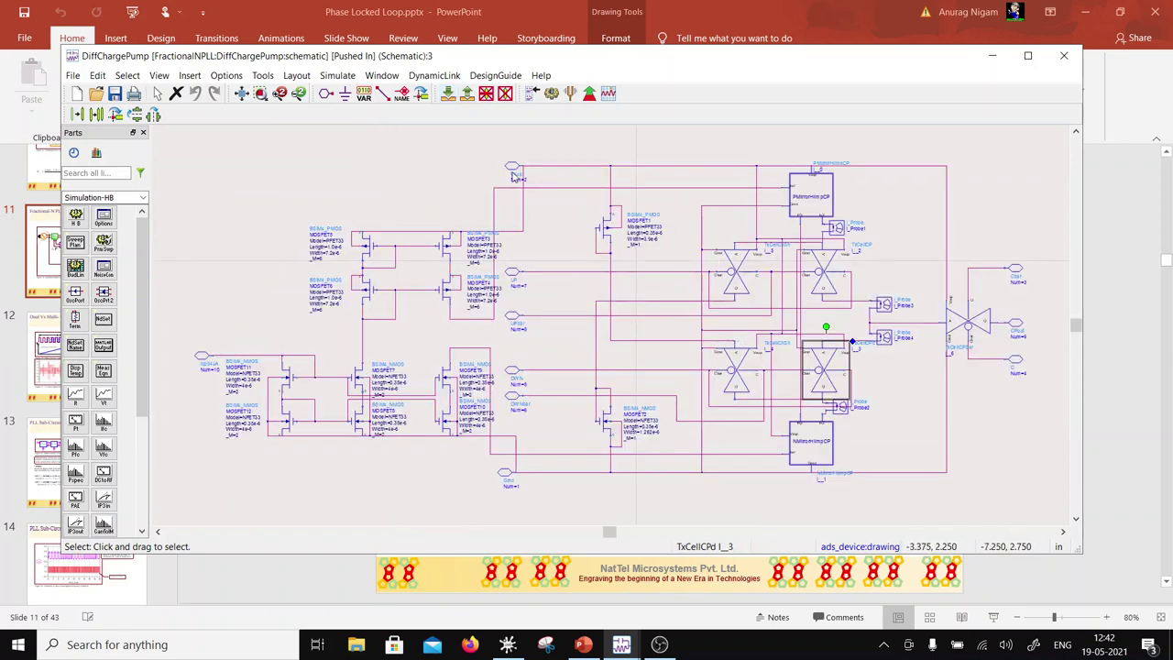
click(467, 93)
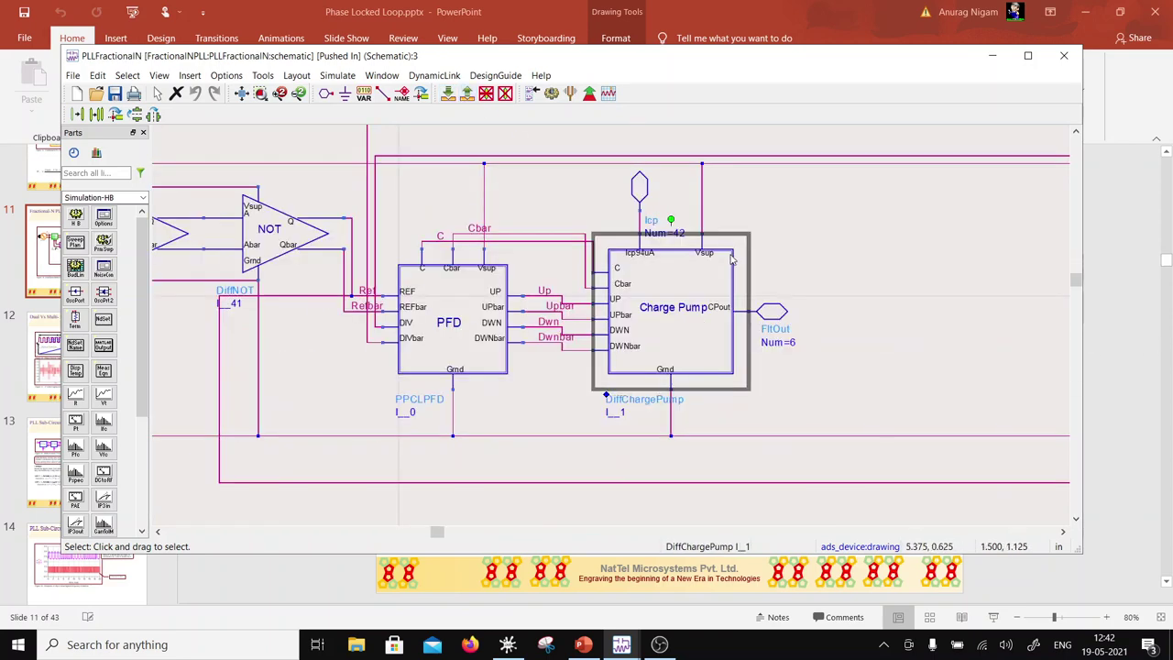
scroll(752, 293, down, 3)
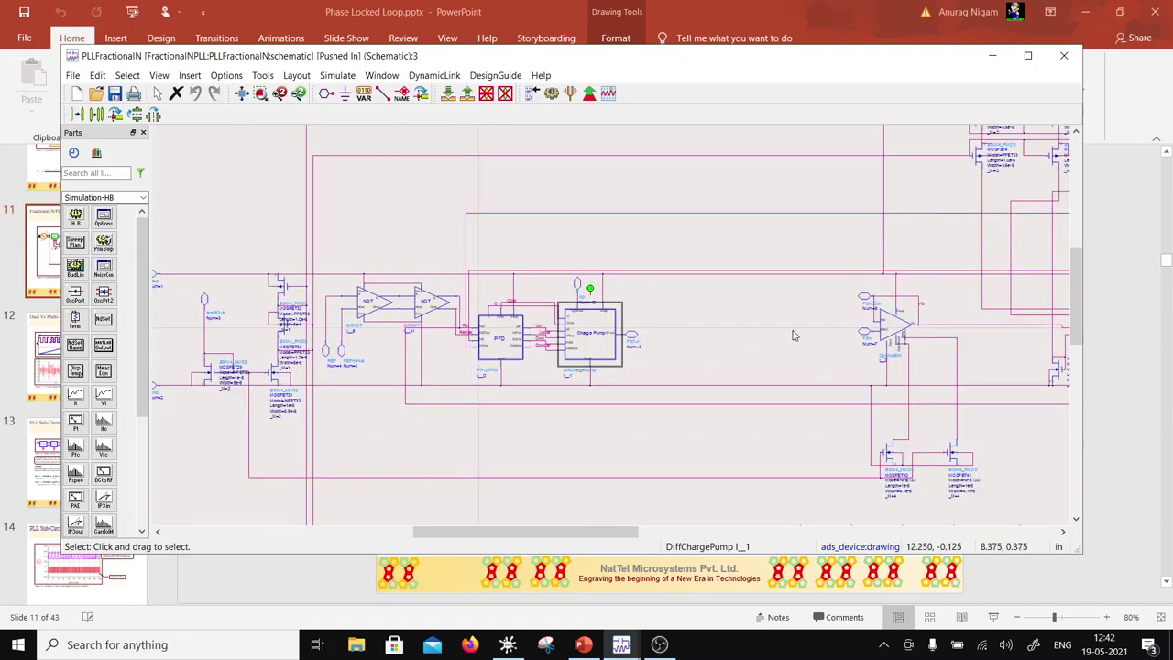
scroll(744, 325, up, 2)
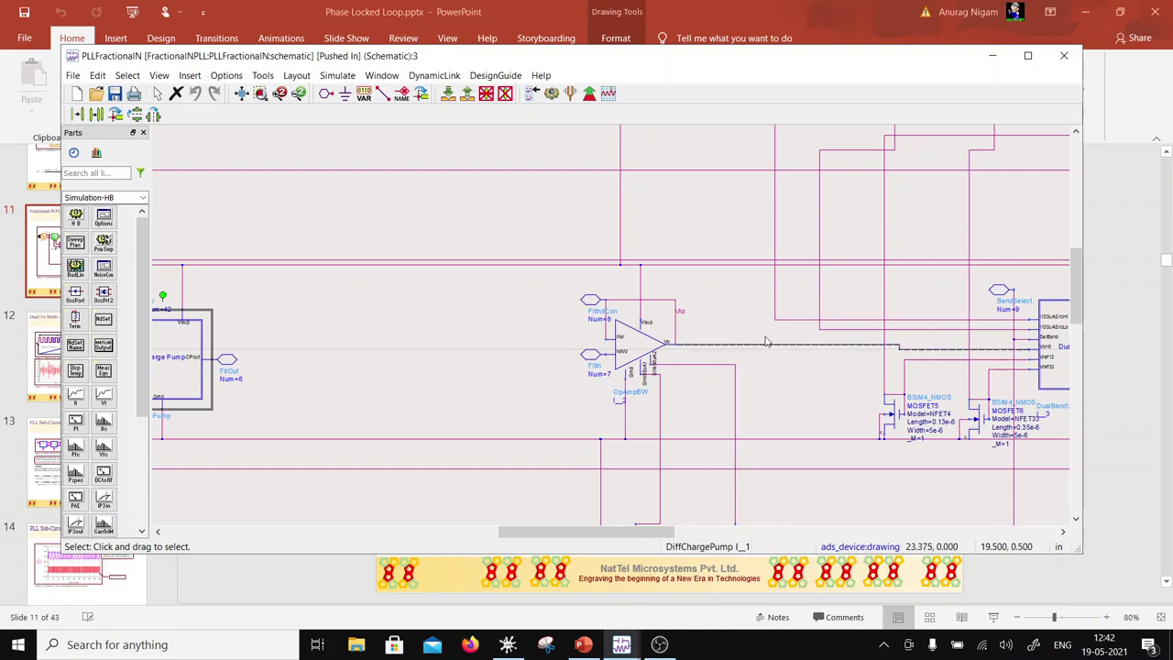
scroll(767, 342, down, 2)
scroll(689, 337, up, 2)
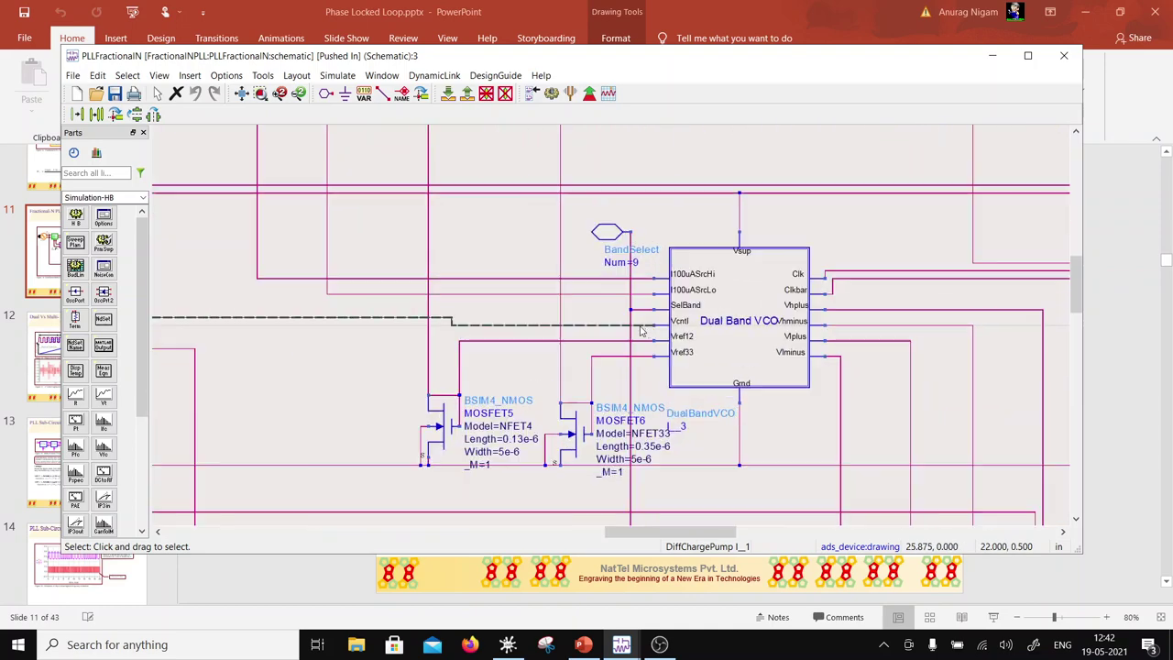
Step: Push into the DualBandVCO schematic and return to PLLFractionalN
click(689, 337)
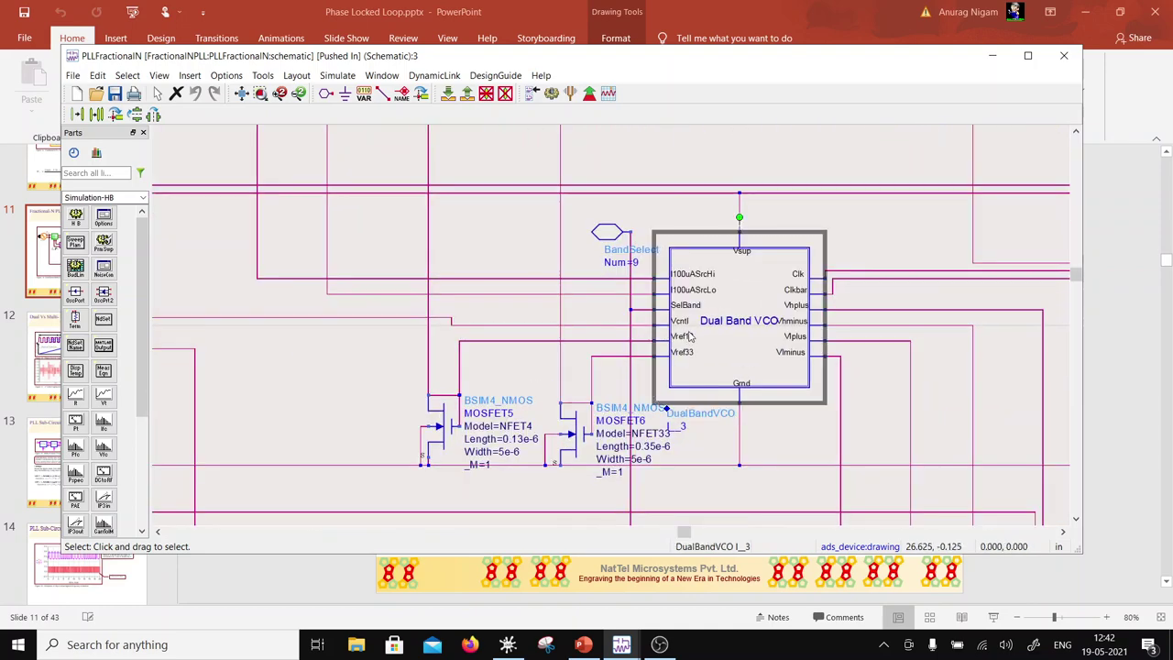
click(448, 93)
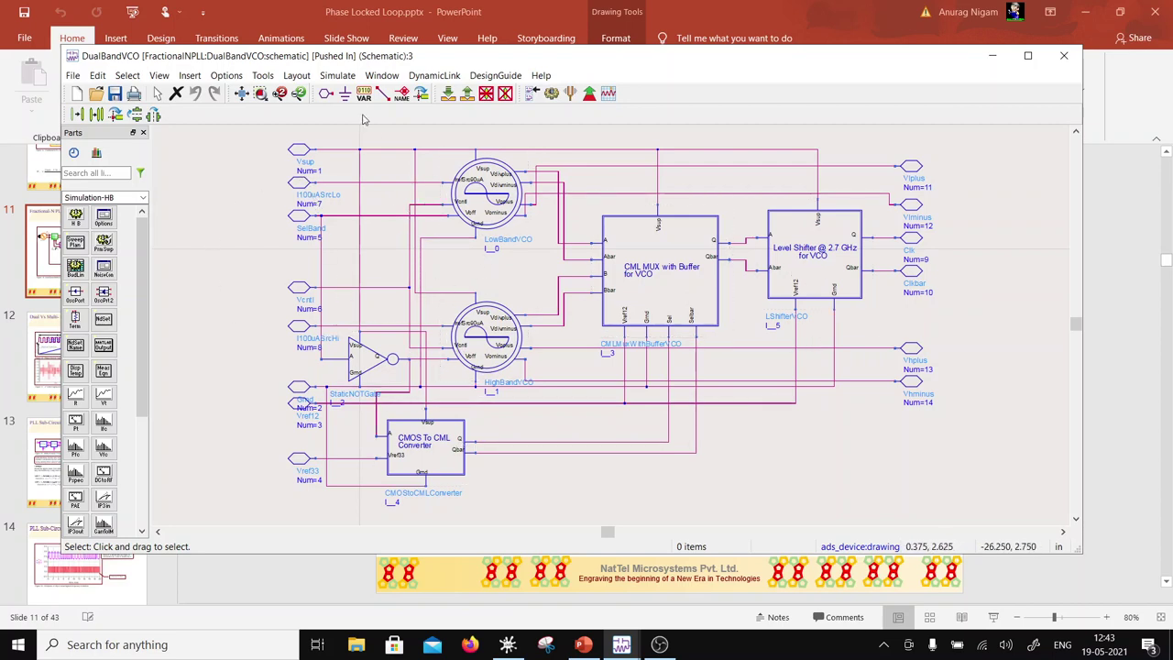
click(467, 95)
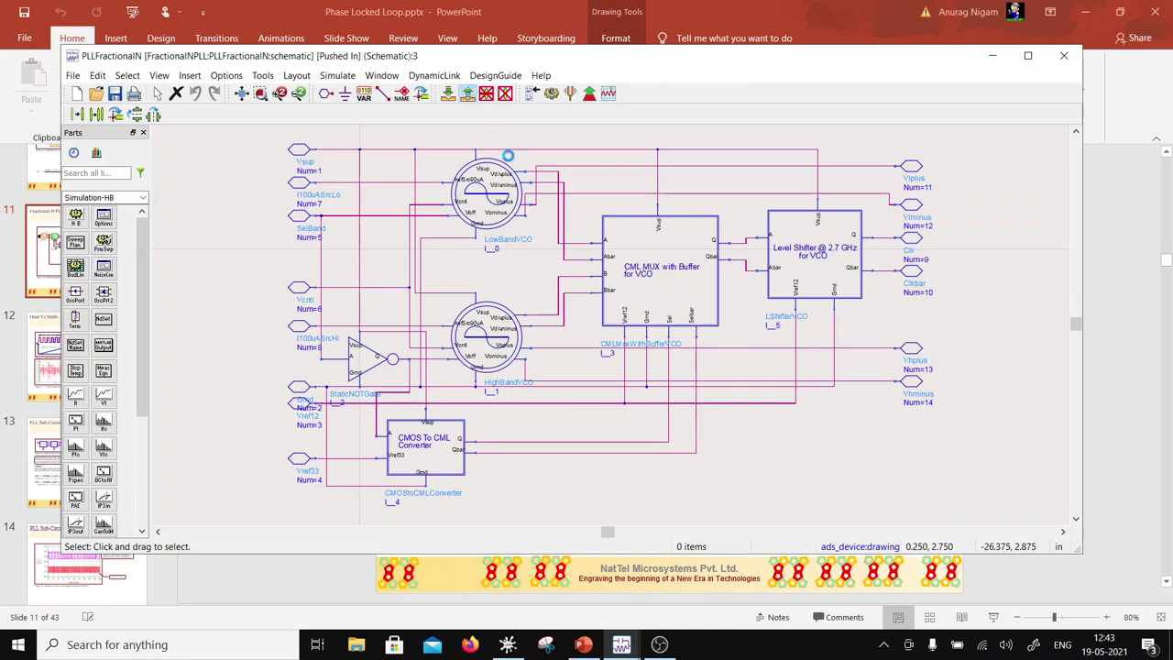
scroll(618, 330, down, 4)
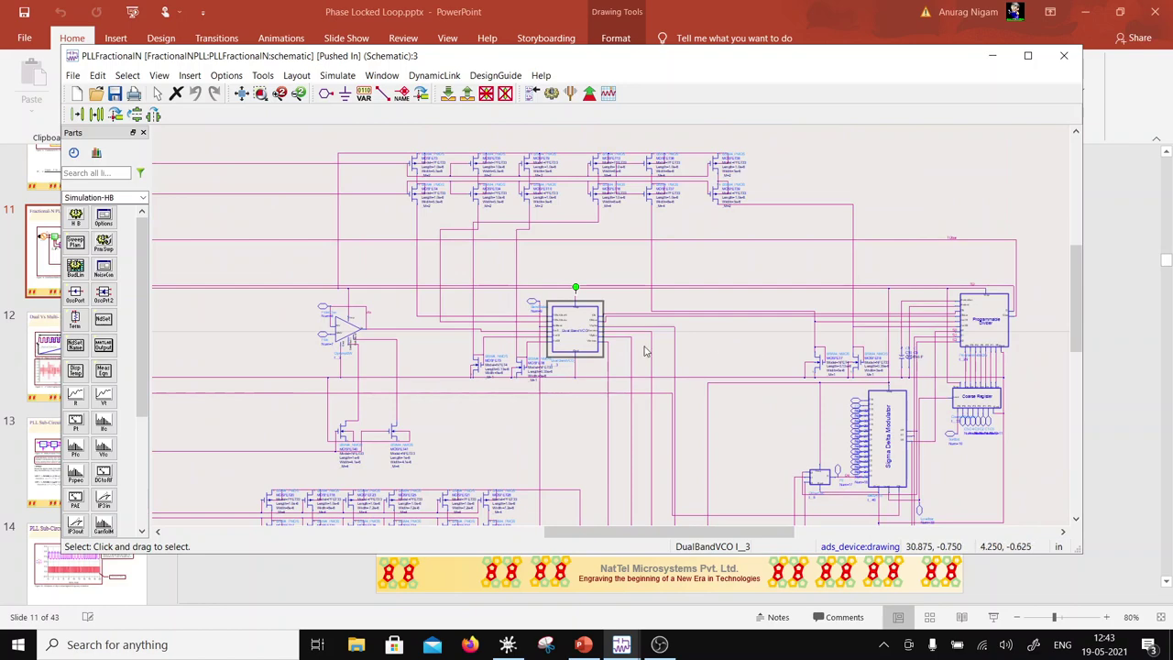
scroll(642, 330, up, 3)
scroll(682, 328, down, 2)
scroll(741, 327, up, 4)
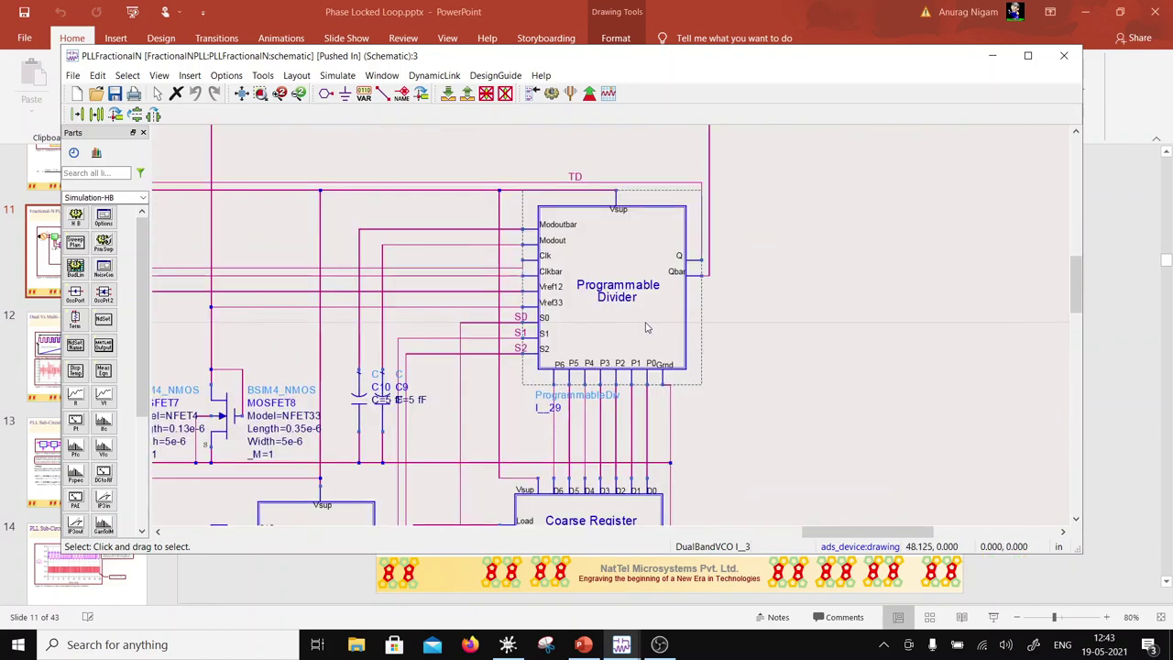
Step: Pop out to TestPLLLocking2 and close the schematic without saving changes
click(633, 326)
scroll(532, 339, down, 5)
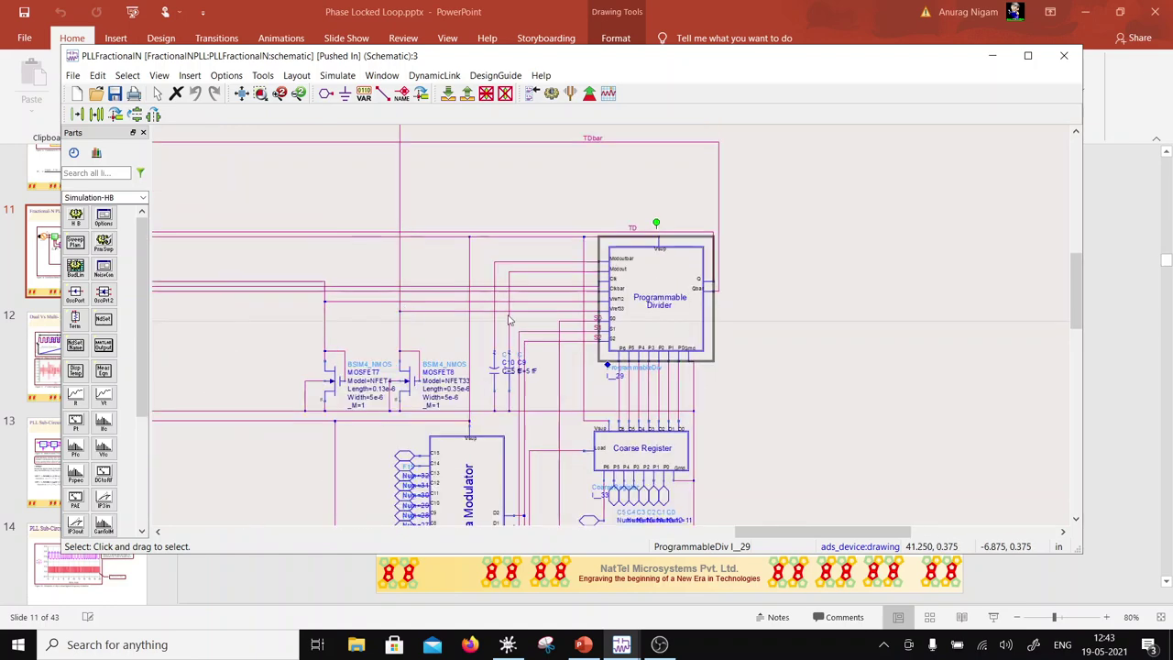
click(467, 94)
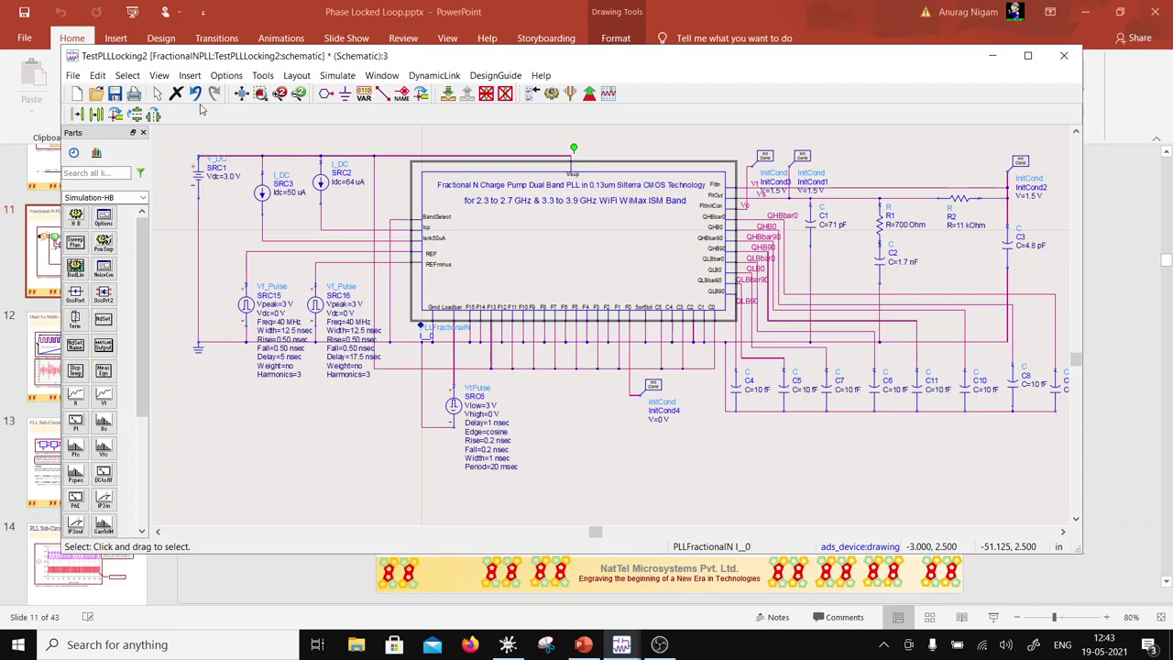
click(1064, 55)
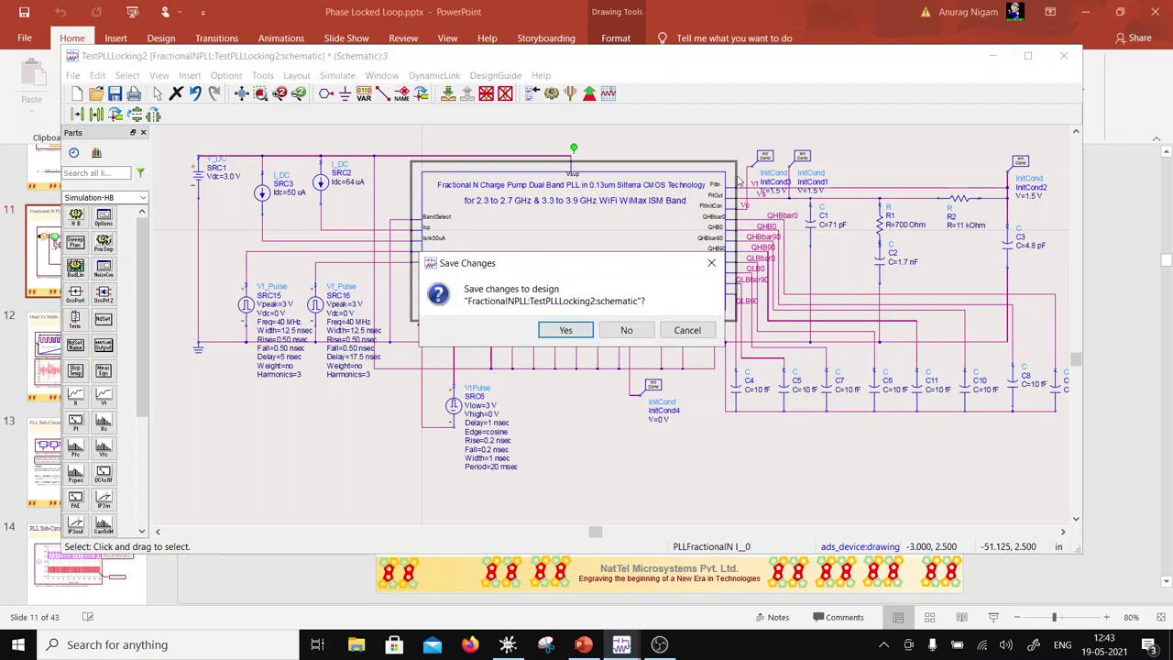
click(626, 330)
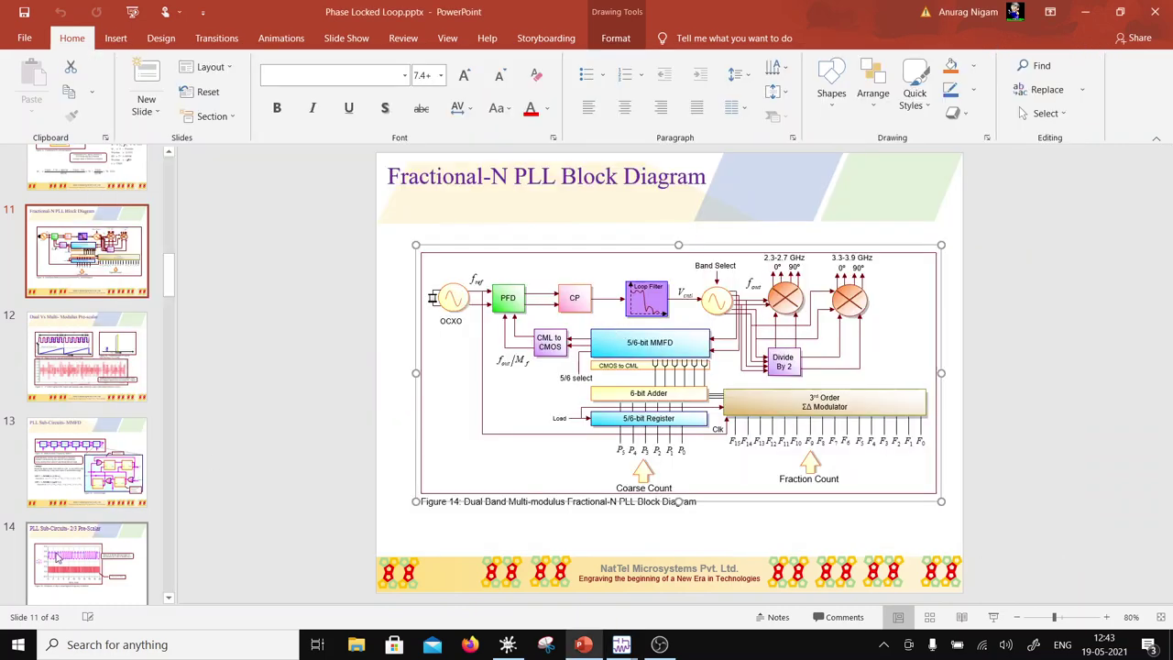
Step: Scroll to slide 13, PLL Sub-Circuits- MMFD, then minimize PowerPoint to reveal ADS
scroll(57, 555, down, 3)
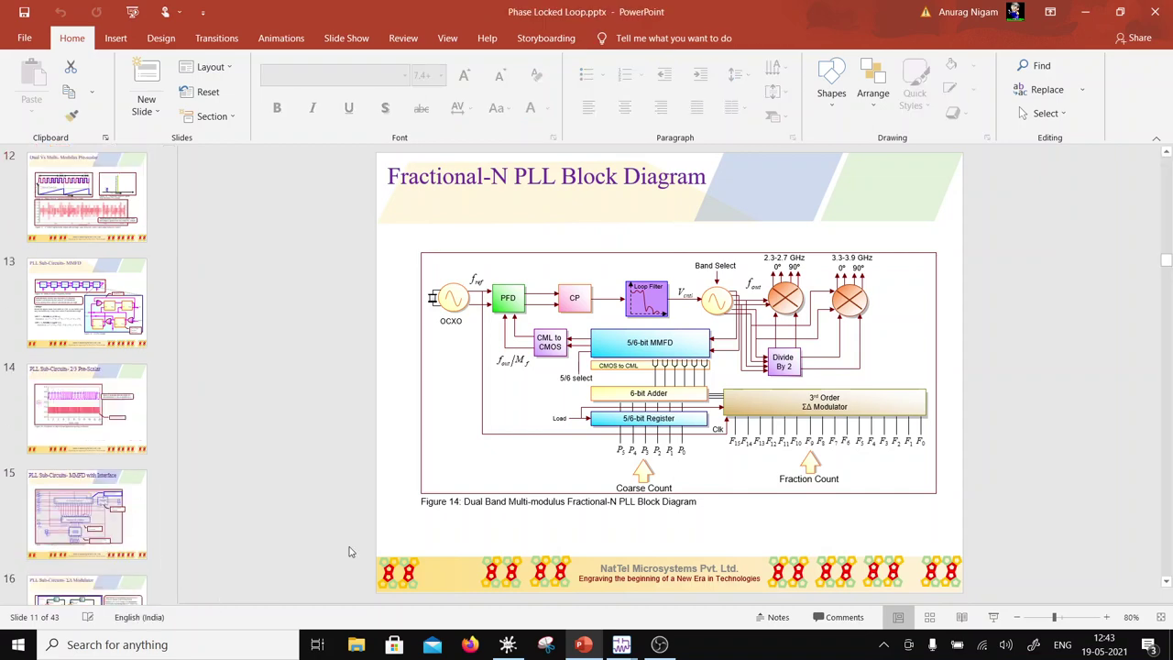
scroll(323, 552, down, 2)
scroll(76, 520, down, 3)
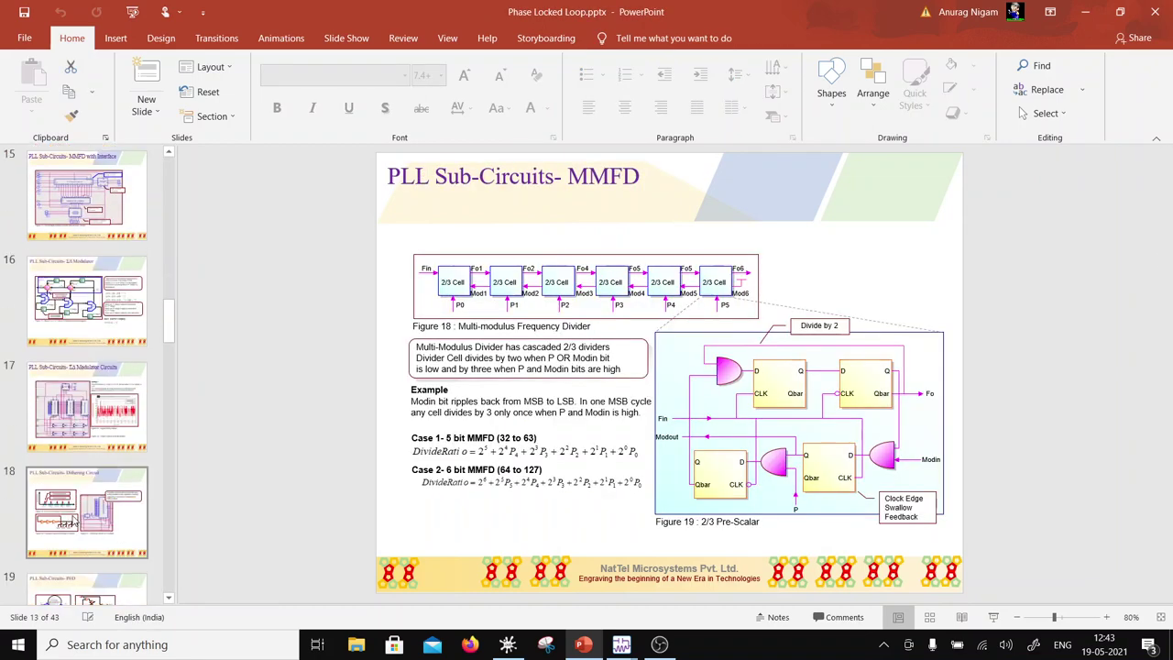
scroll(73, 520, down, 2)
scroll(73, 520, down, 5)
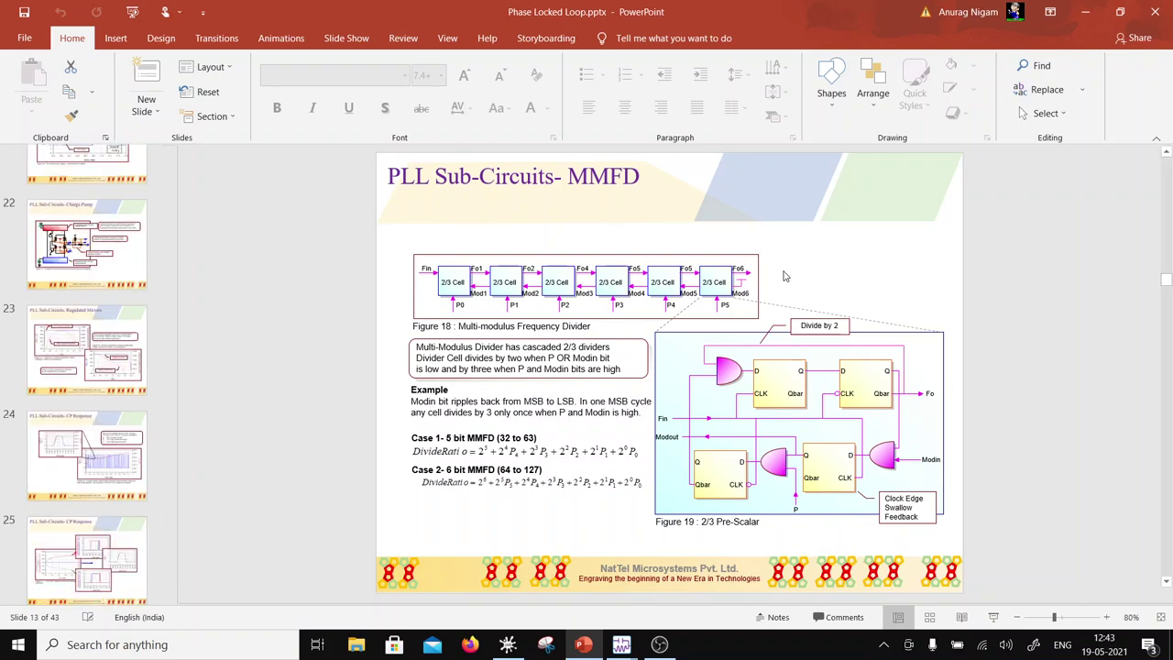
click(1085, 13)
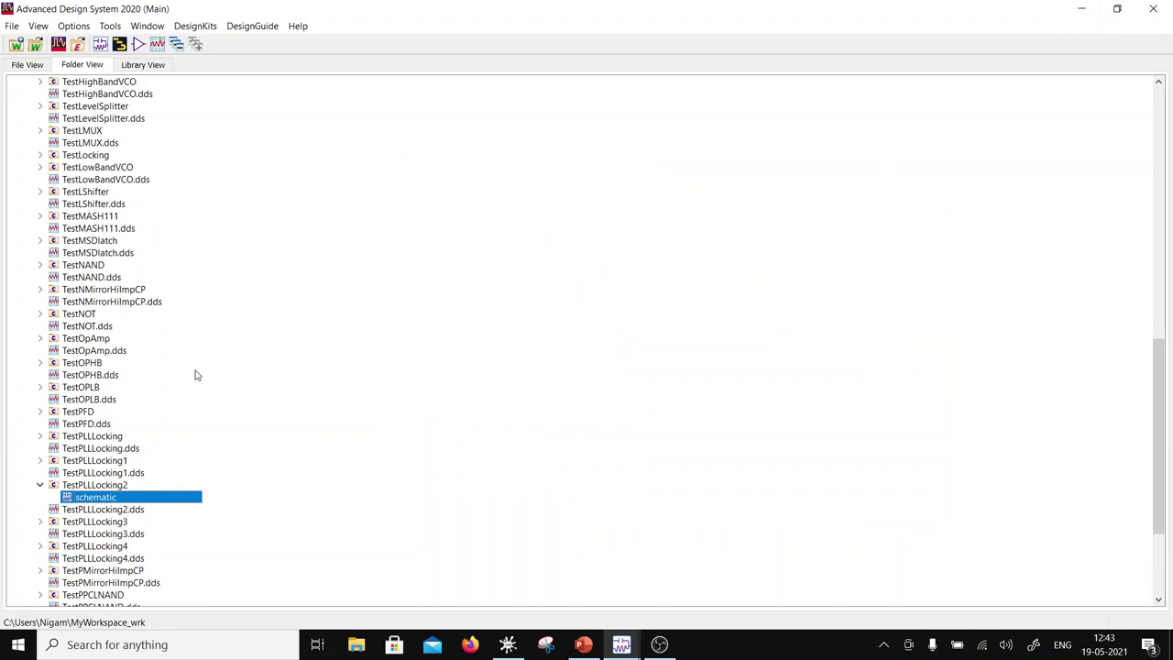
Step: Bring PowerPoint back to the front, showing slide 13 with the multi-modulus divider diagram
scroll(195, 371, up, 20)
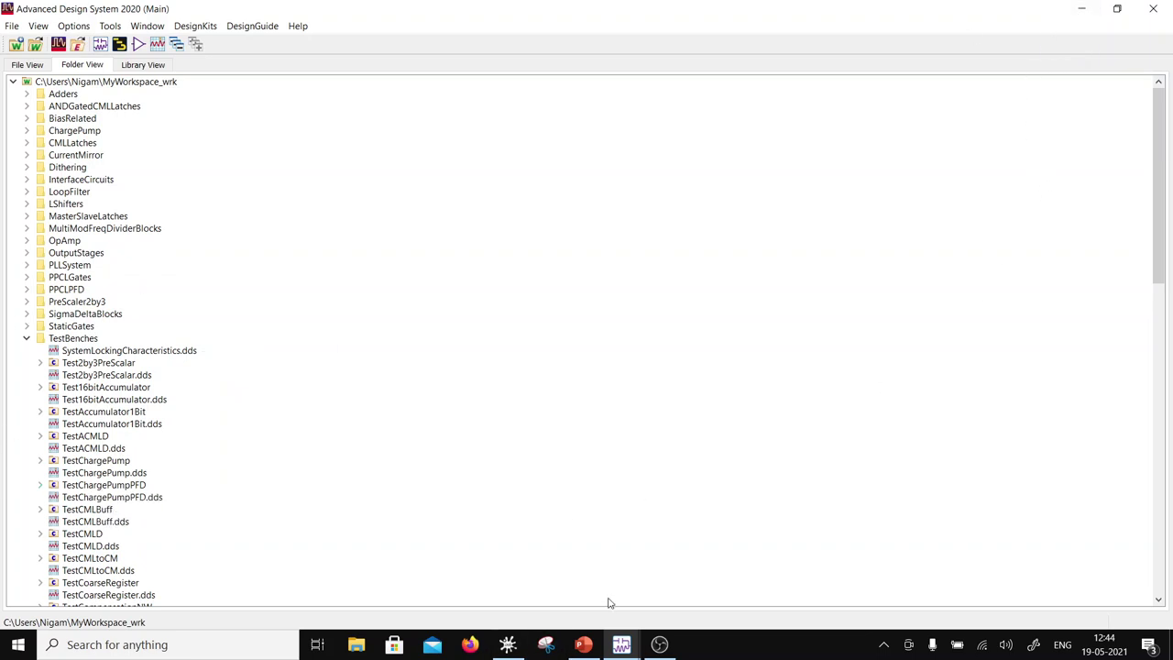
click(587, 646)
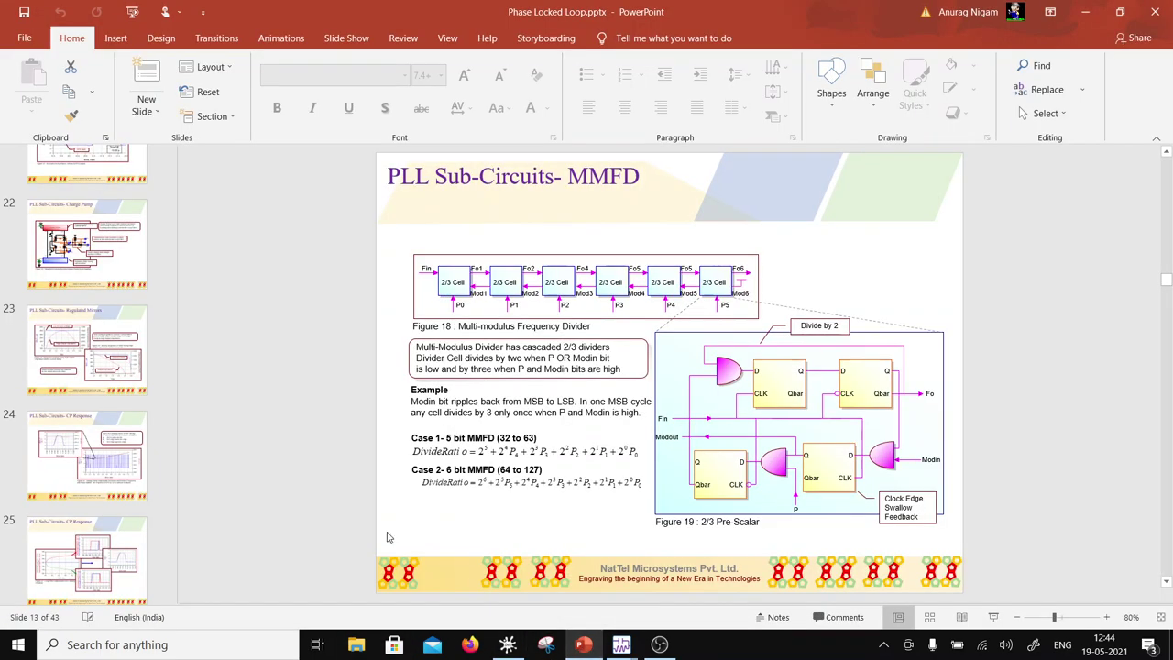
Step: Move to slide 4, 'PLL Sub-Circuits', and select the '2/3 Pre-scalar' line in its list
scroll(55, 256, up, 15)
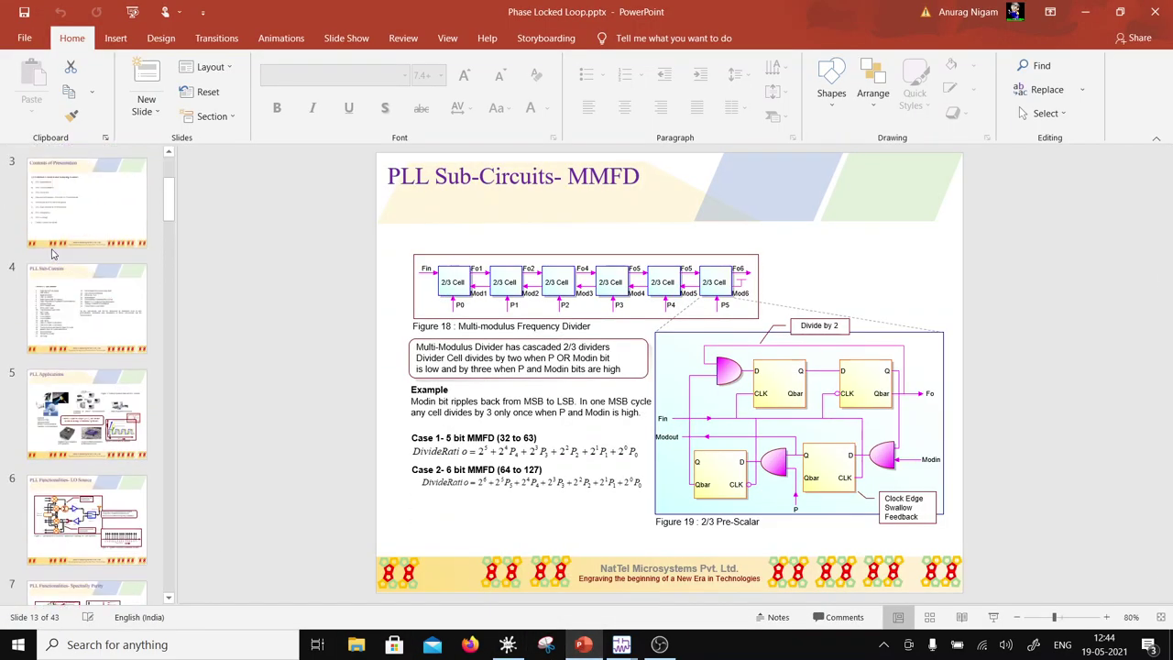
click(69, 443)
key(Down)
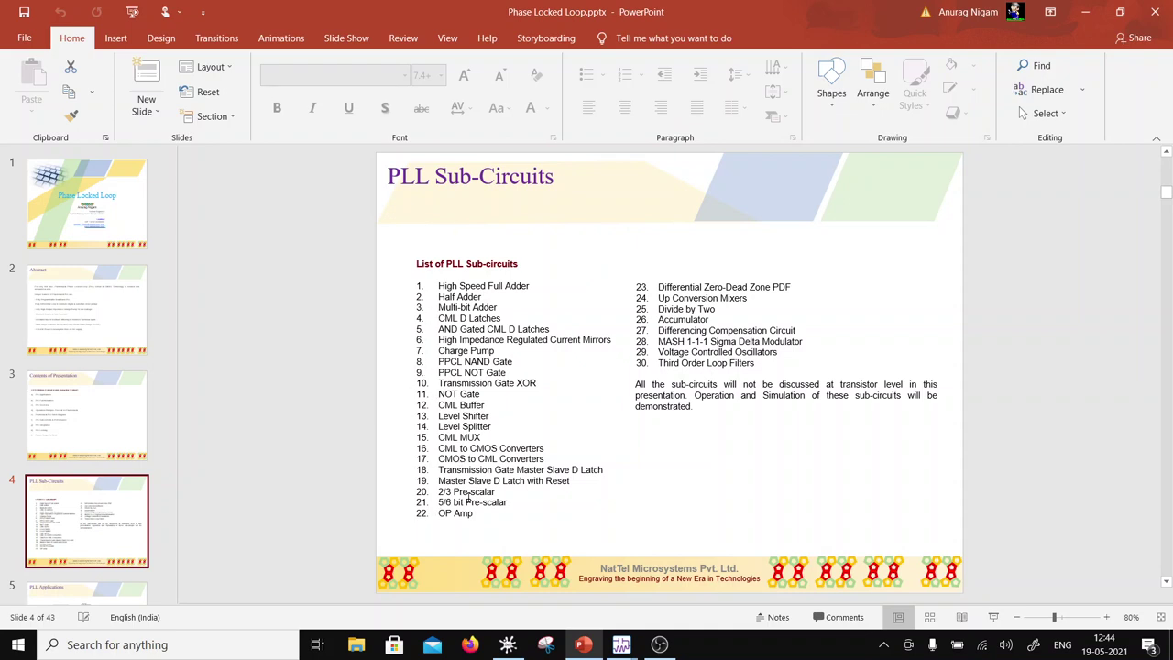
triple_click(449, 492)
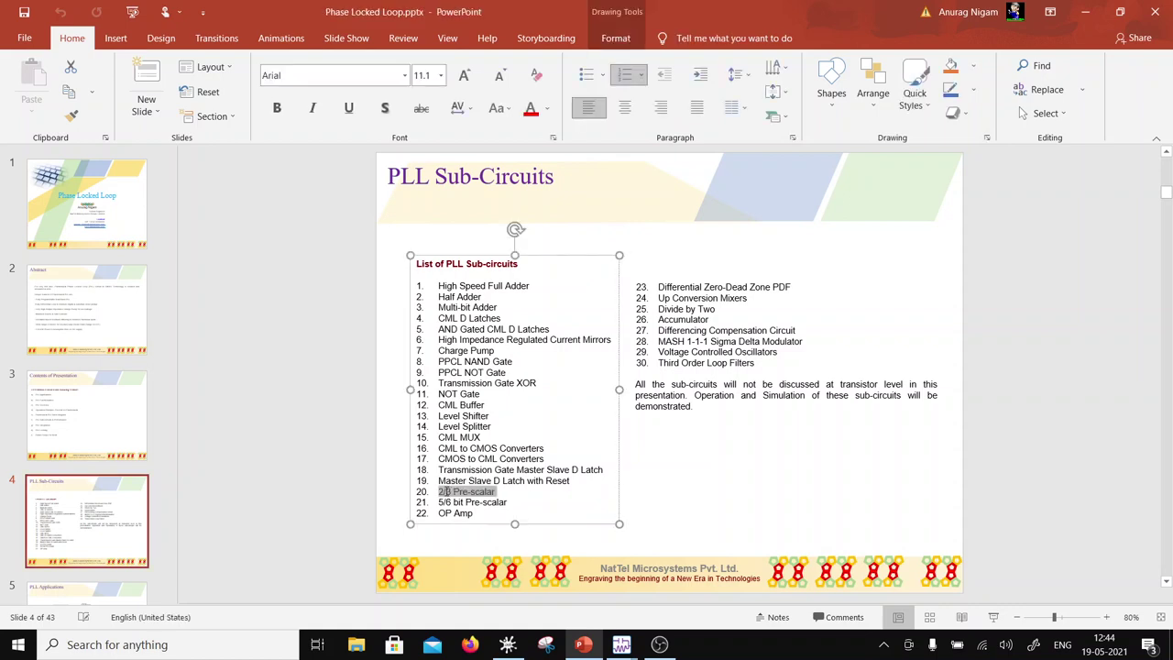